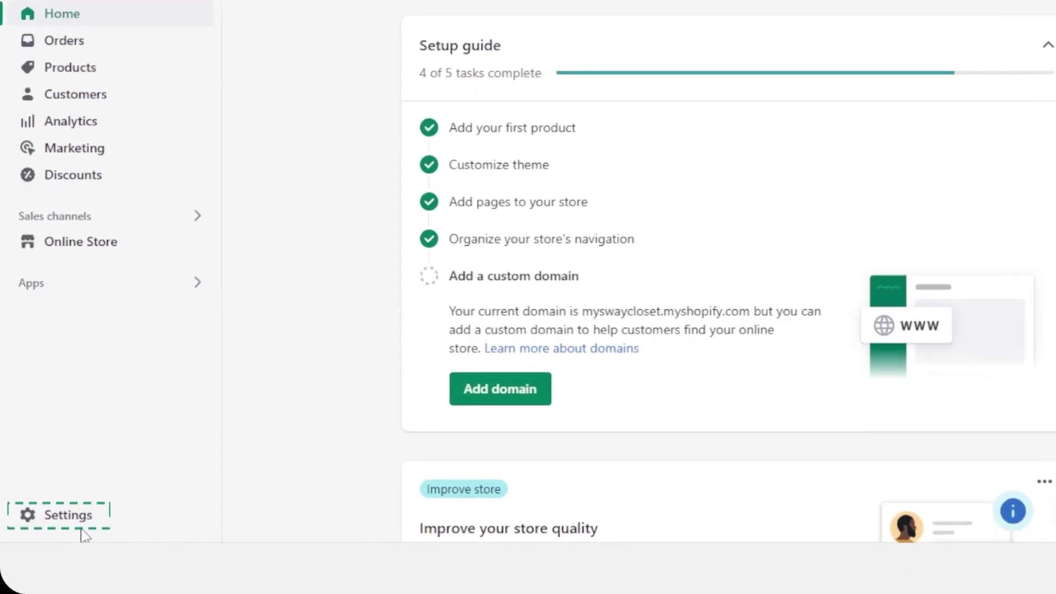
- Open the store's Payments settings
click(48, 516)
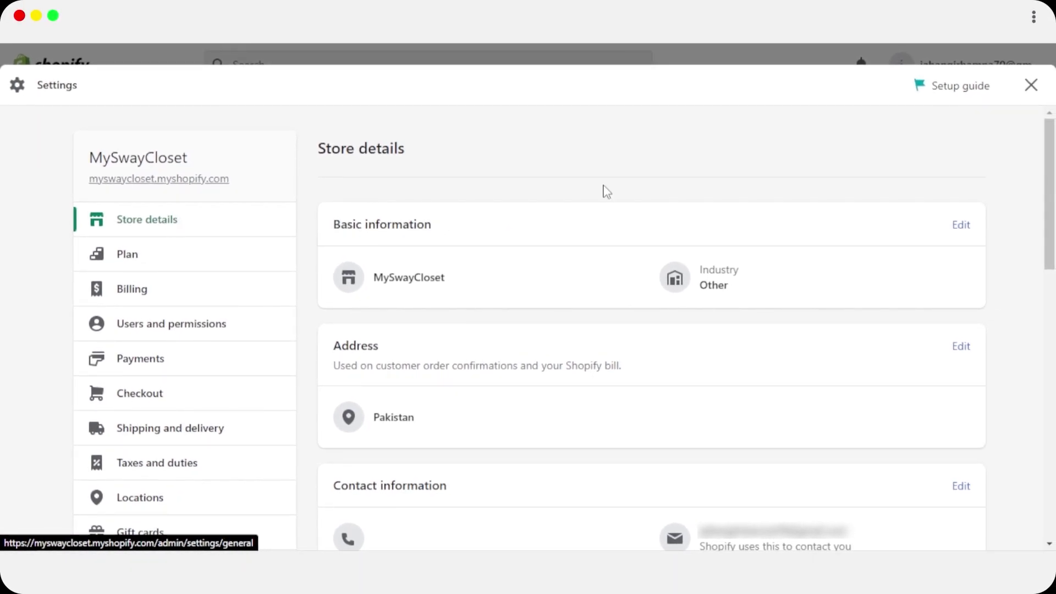
scroll(1052, 204, down, 1)
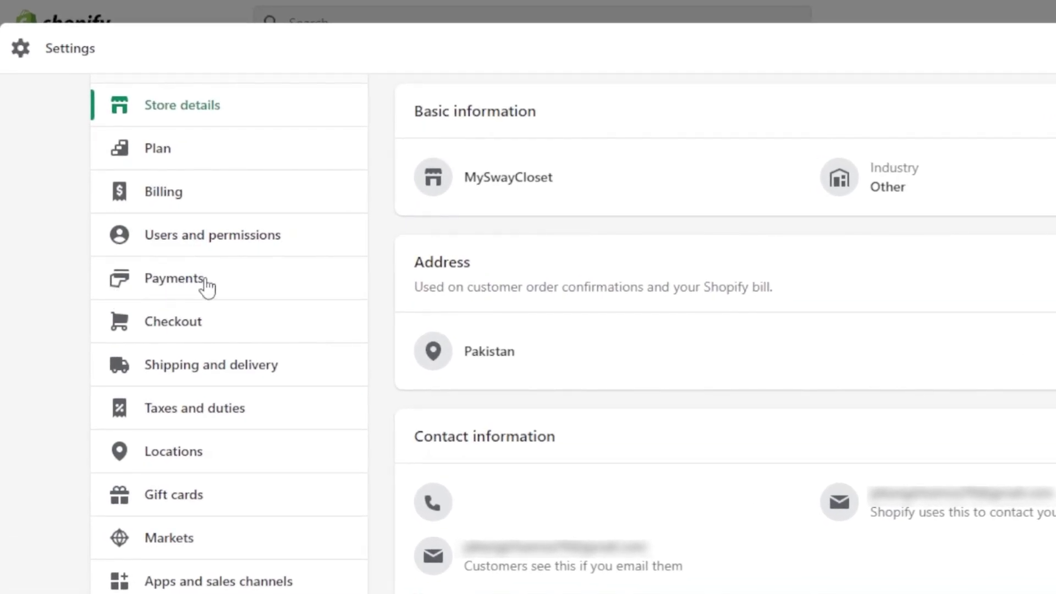
click(151, 284)
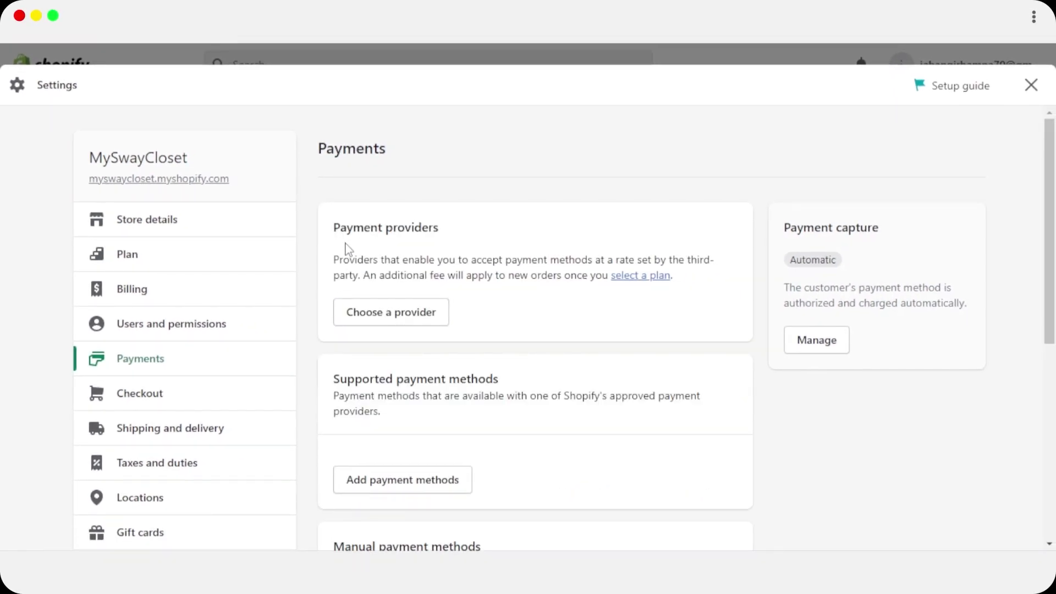
- View the available manual payment methods and the Cash on Delivery (COD) setup form, closing it without activating the method
mouse_move(1050, 144)
mouse_down()
mouse_move(1050, 300)
mouse_move(1054, 118)
mouse_move(1054, 151)
mouse_up()
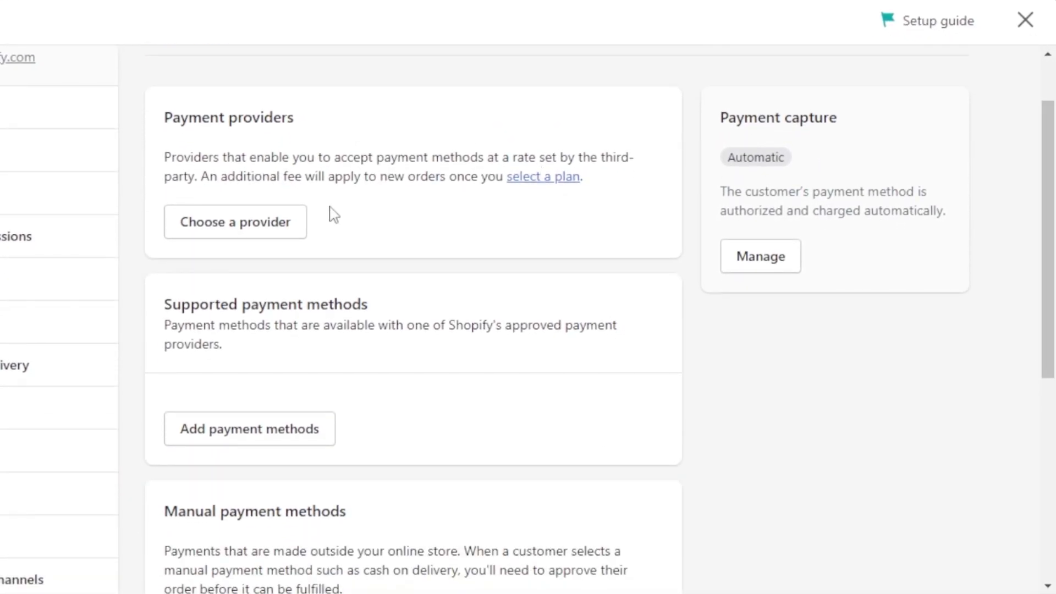
drag(1052, 275, 1054, 334)
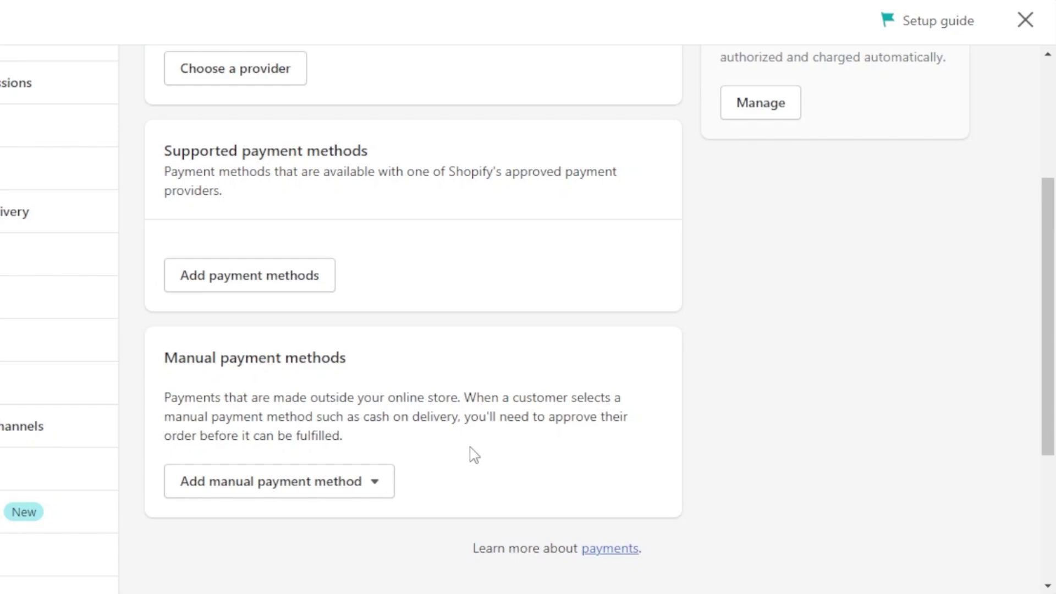
click(349, 486)
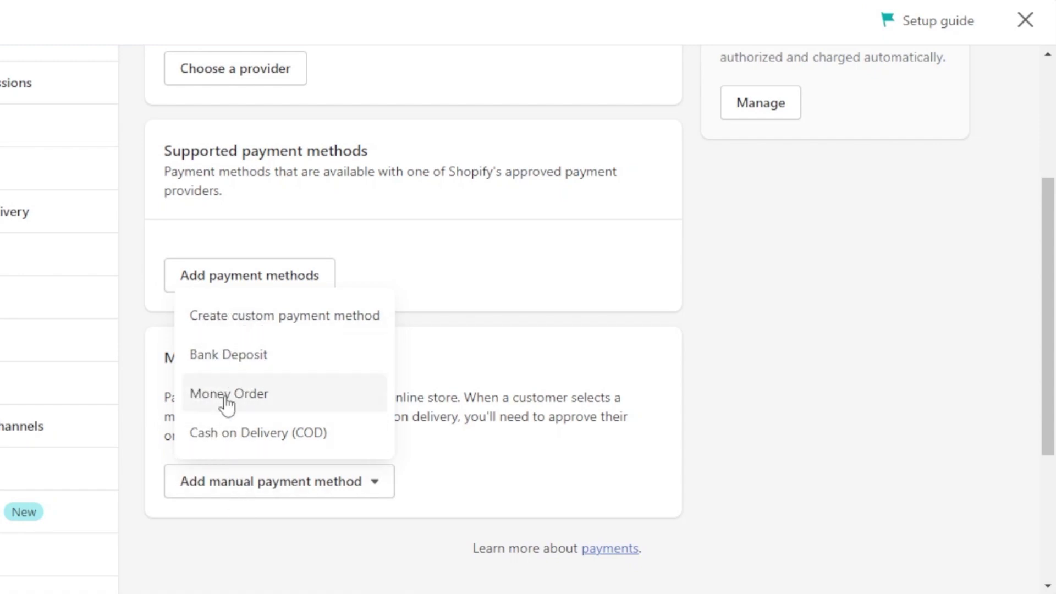
click(256, 434)
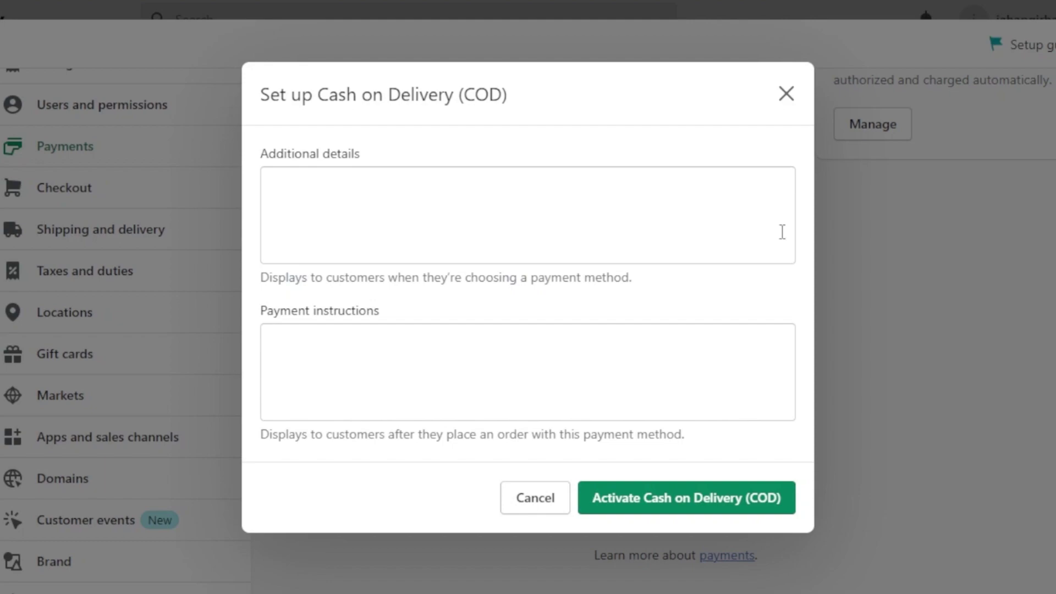
click(787, 95)
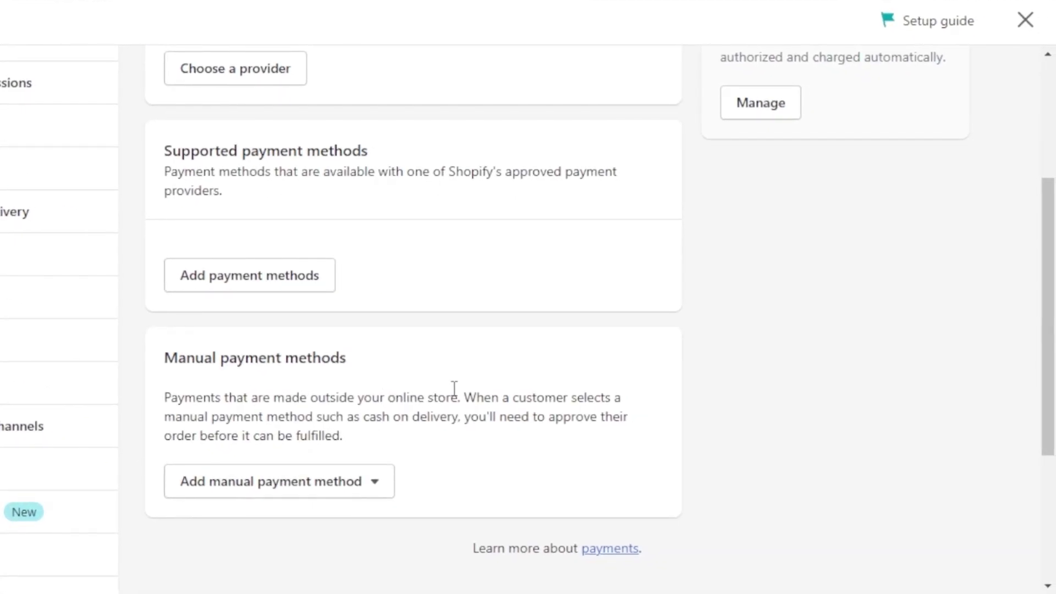
click(340, 494)
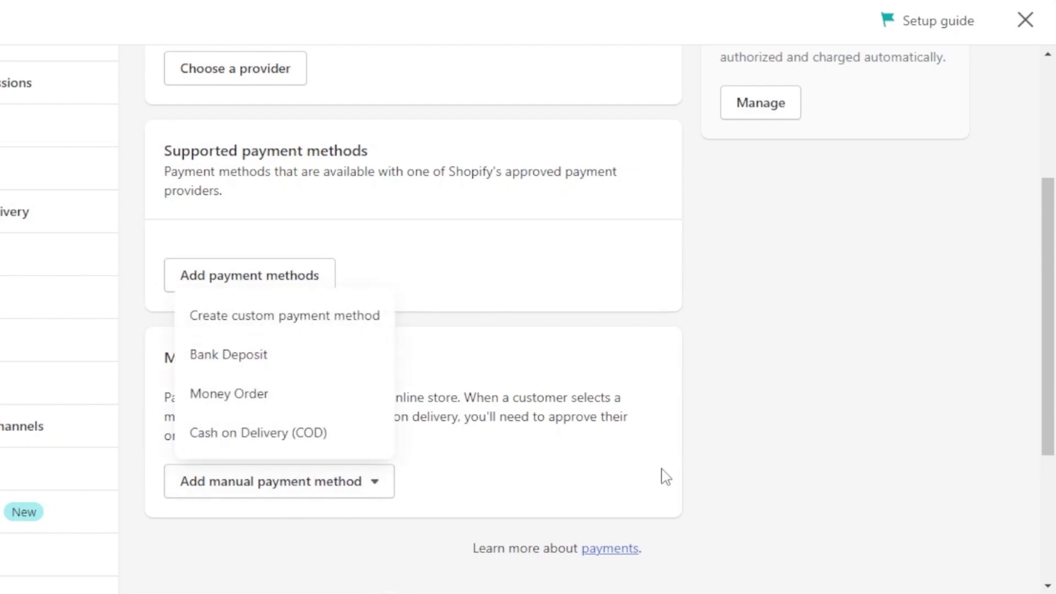
click(764, 450)
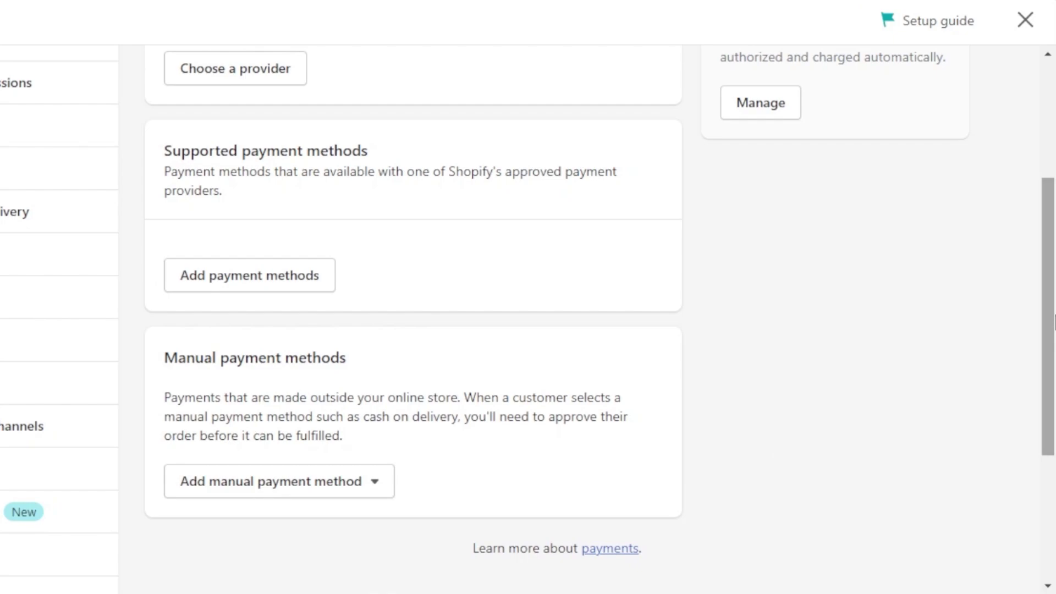
- Open the page for adding supported payment methods, and try selecting Mastercard before removing that selection
scroll(1054, 300, up, 1)
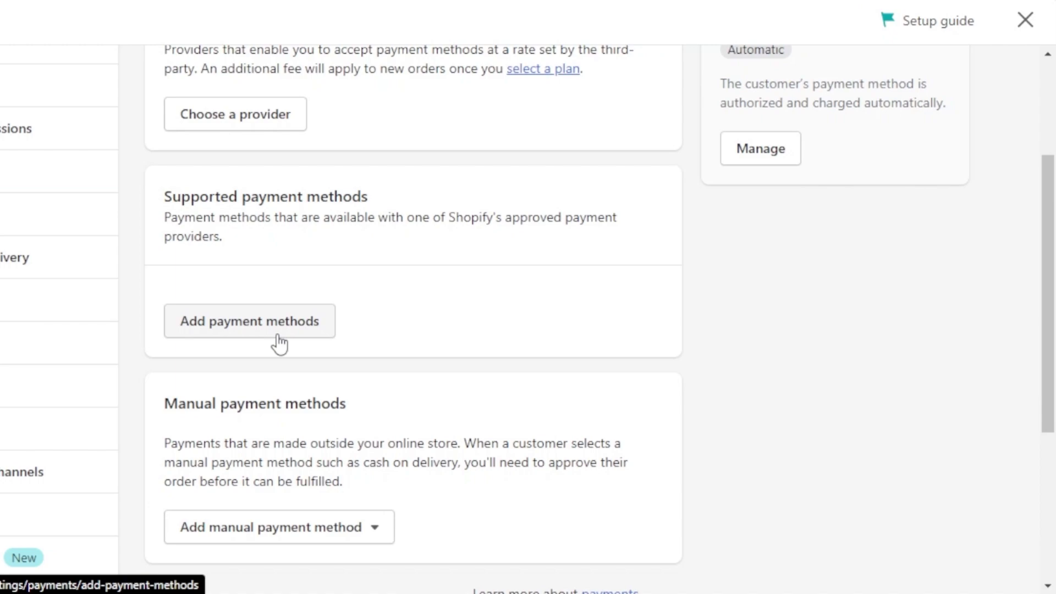
click(233, 319)
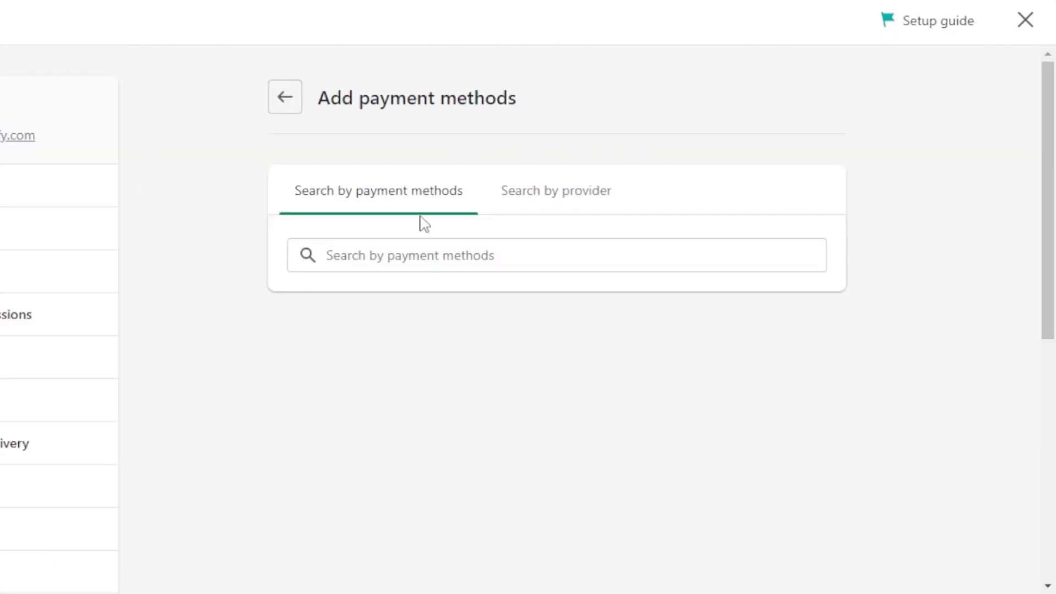
click(413, 256)
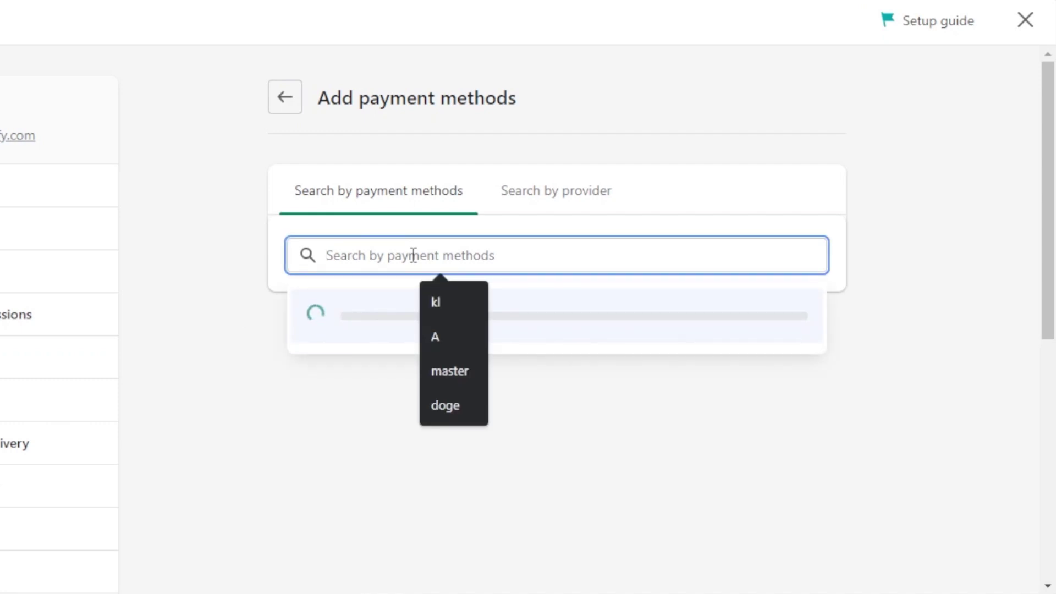
click(671, 402)
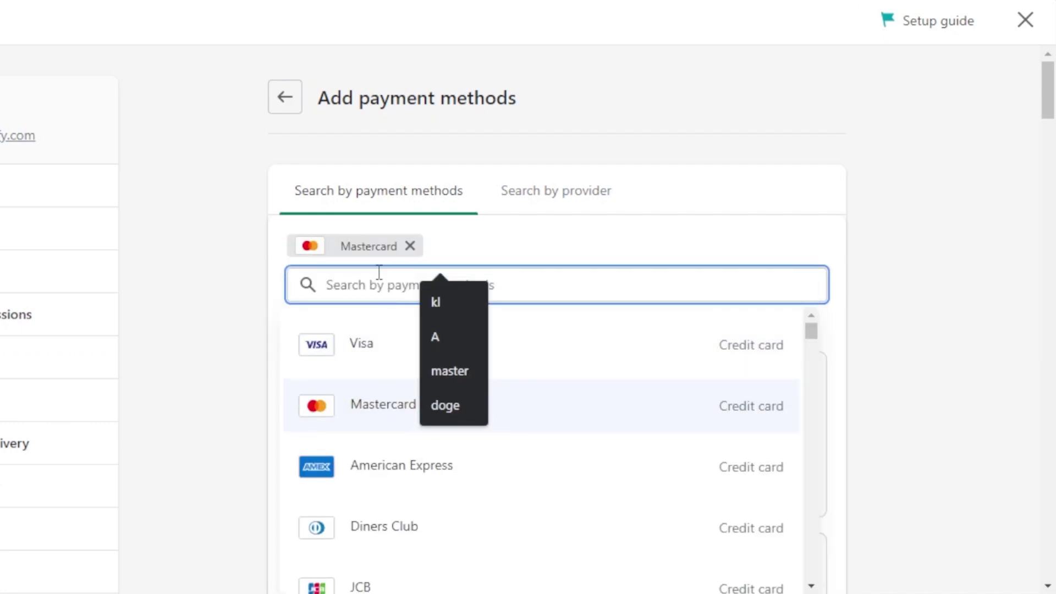
click(409, 245)
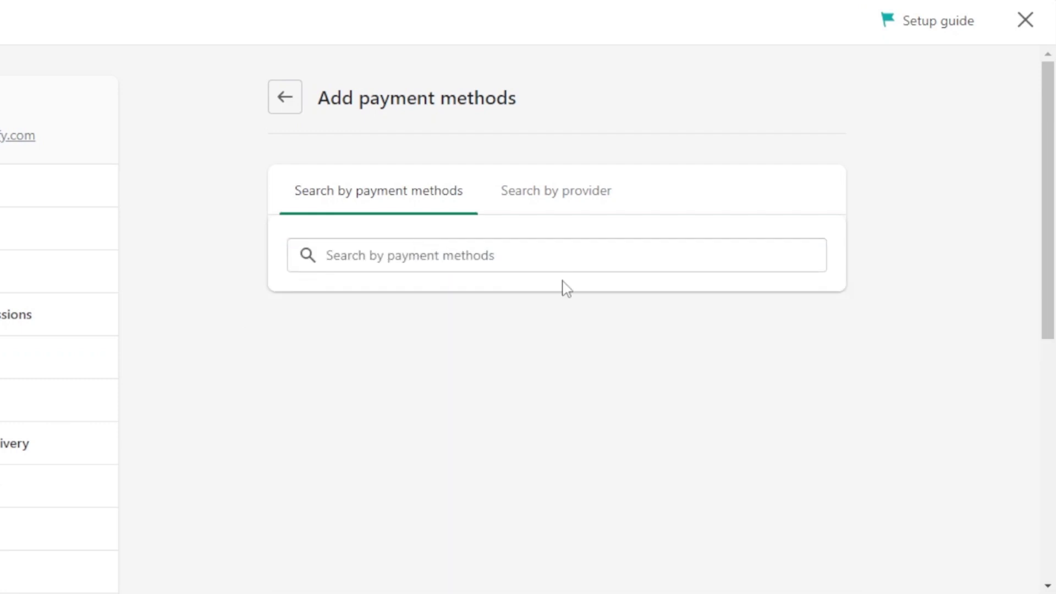
- Select Visa in the payment method search and browse the list of available payment methods
click(448, 257)
scroll(823, 321, down, 5)
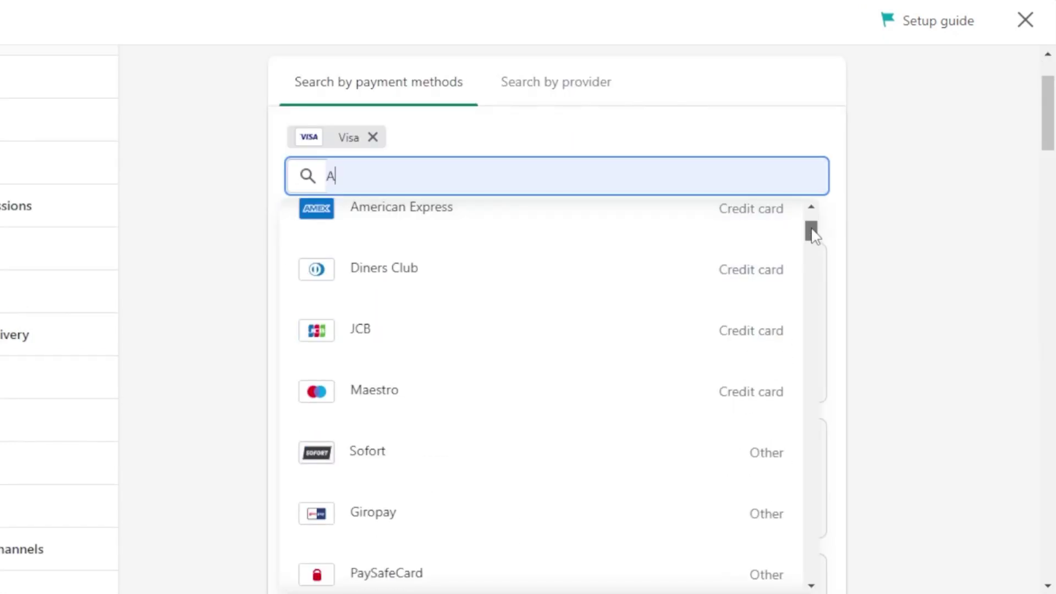
drag(812, 230, 812, 225)
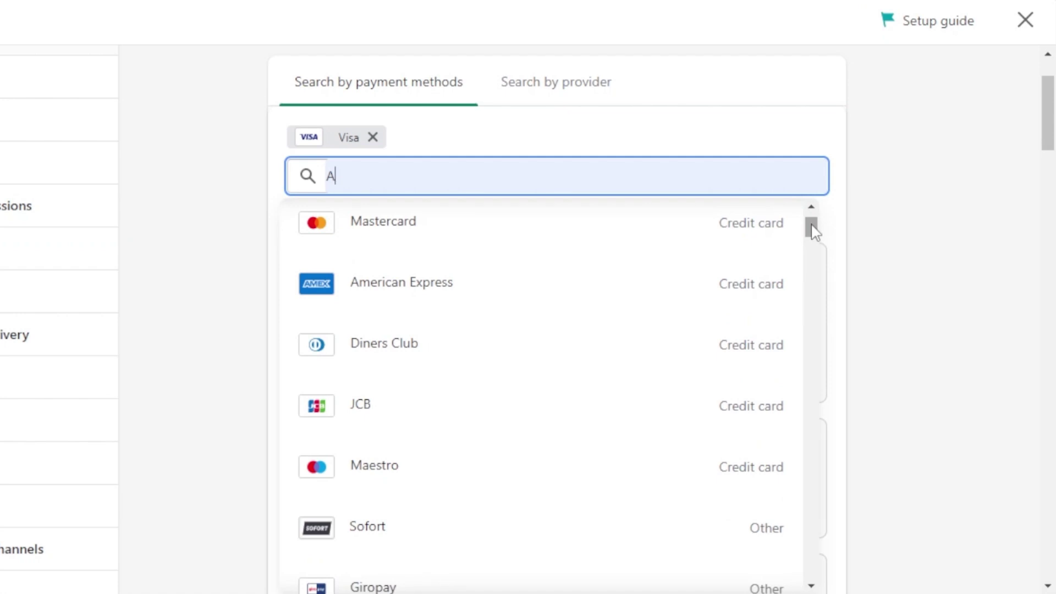
drag(813, 230, 818, 414)
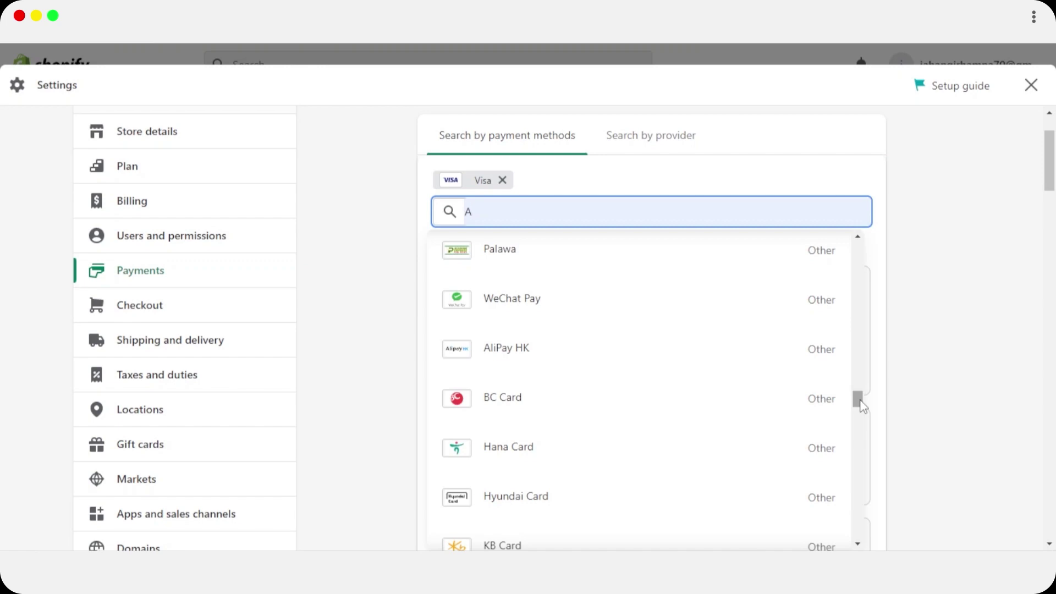
drag(863, 408, 859, 248)
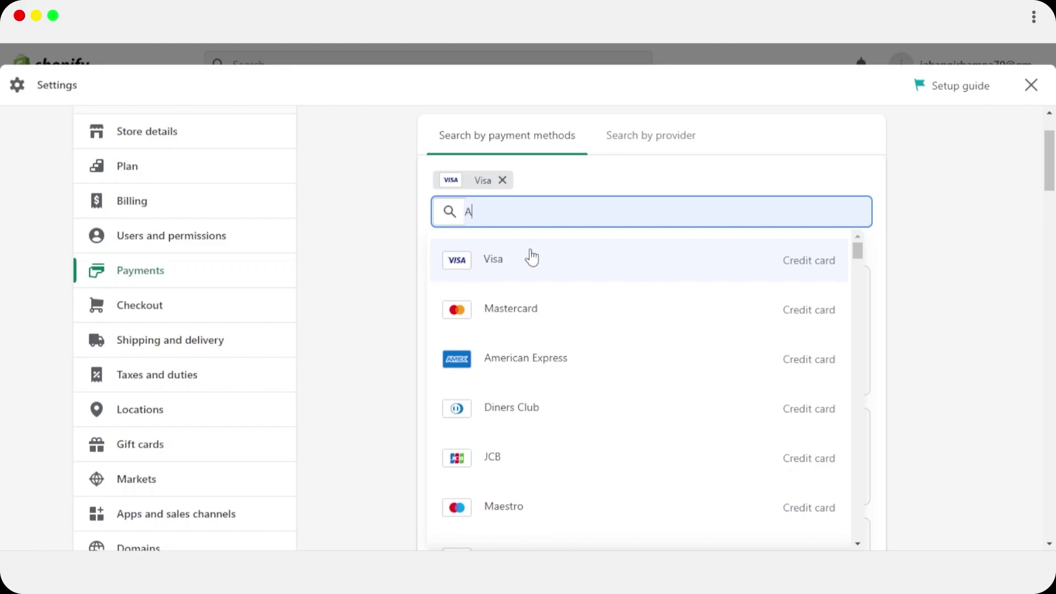
- Try adding Mastercard, American Express and Diners Club to the payment method selection, and return to the Payments settings without saving
click(519, 314)
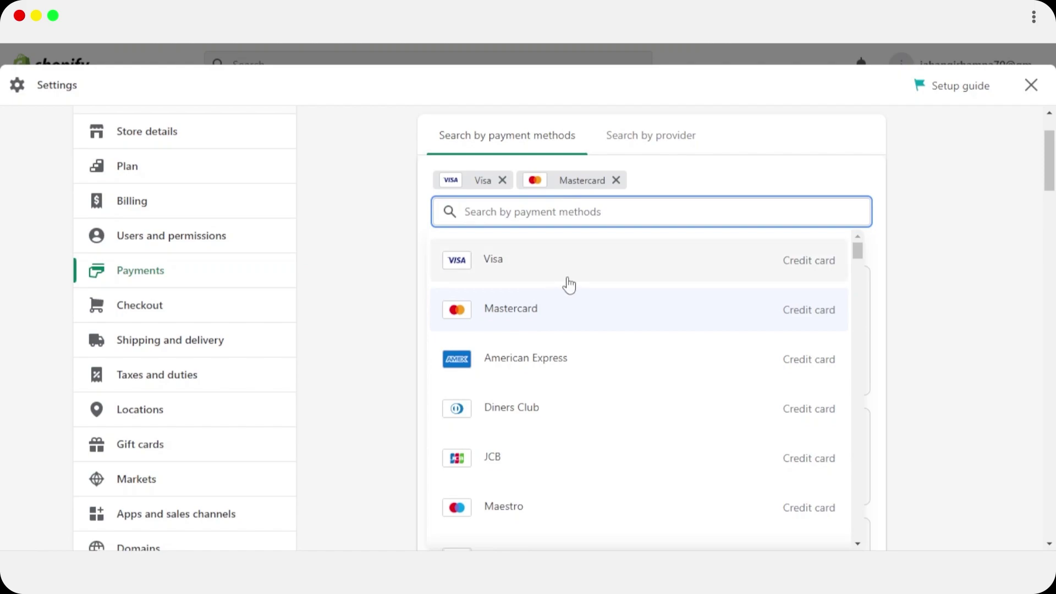
click(547, 367)
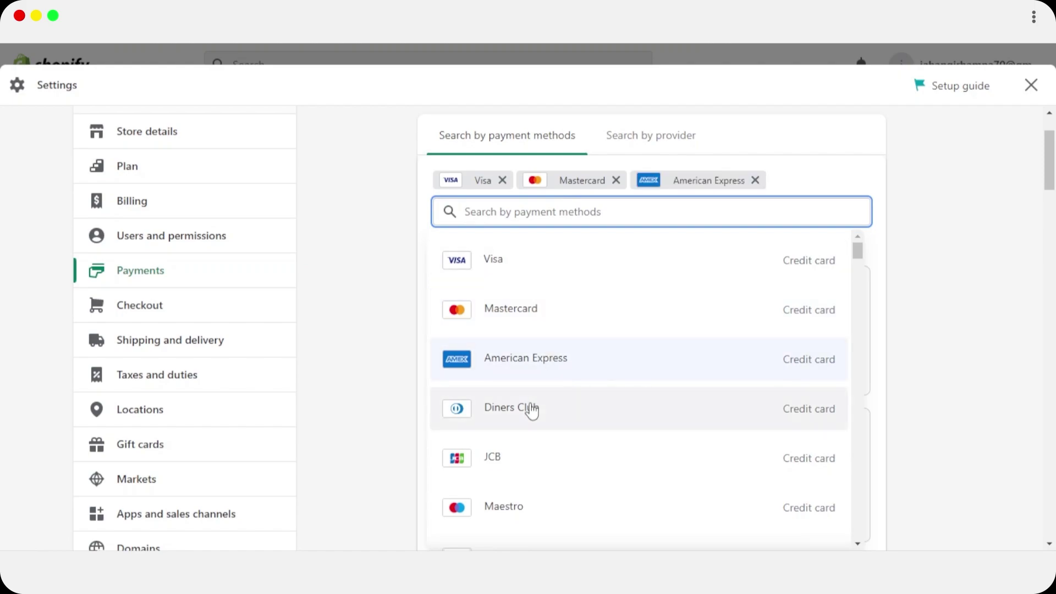
click(531, 410)
click(492, 495)
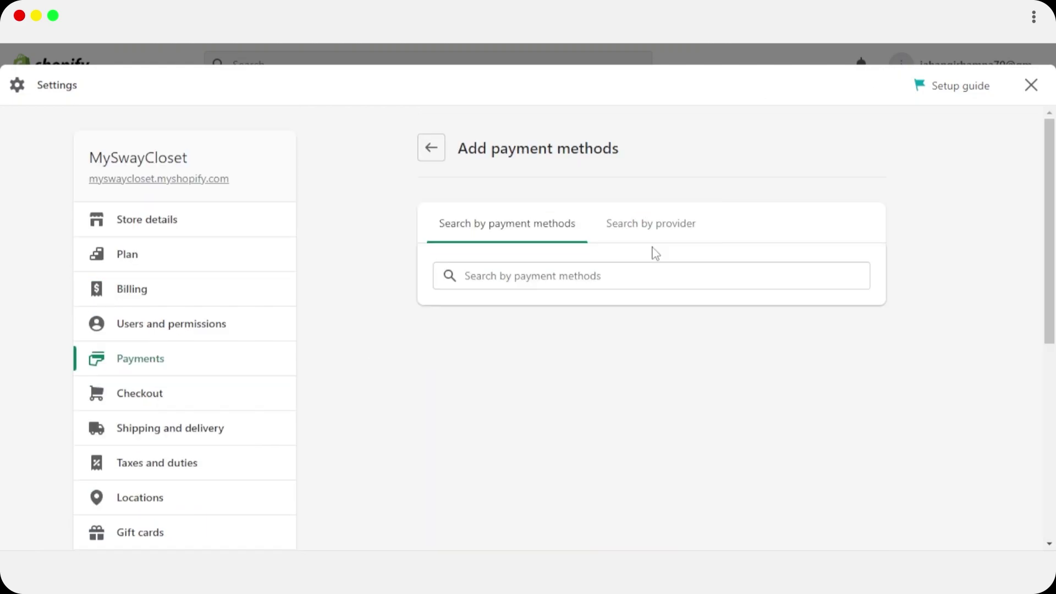
click(426, 158)
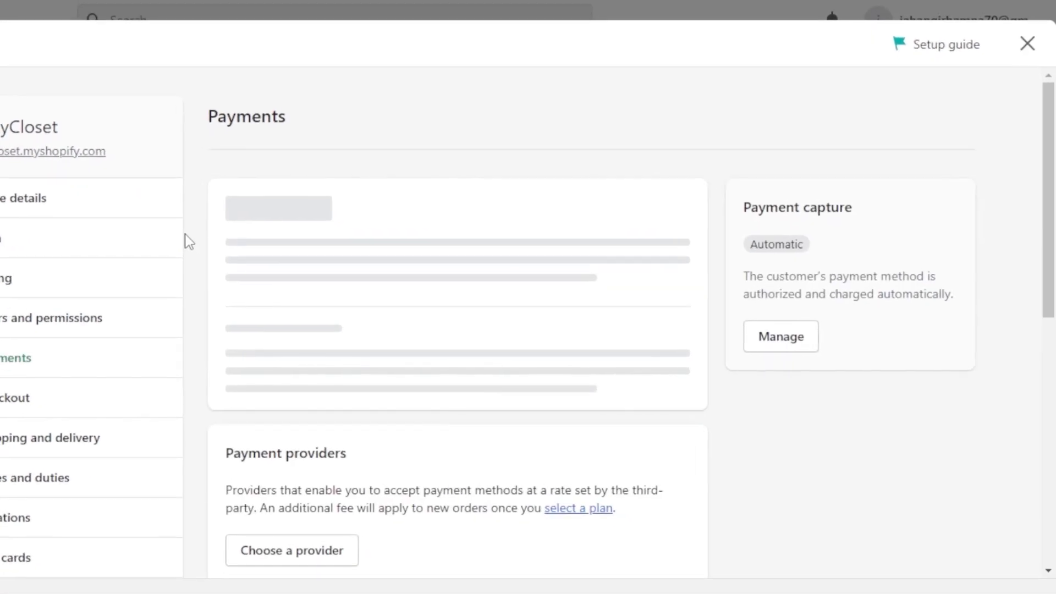
- Open the list of third-party payment providers and view the payment methods it can be filtered by
drag(165, 236, 273, 241)
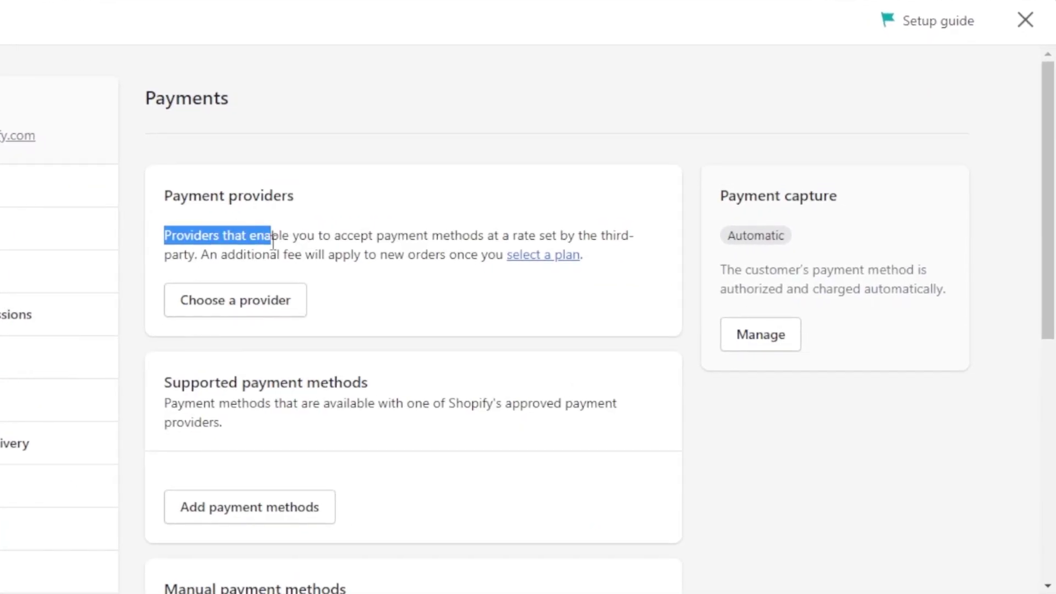
click(410, 220)
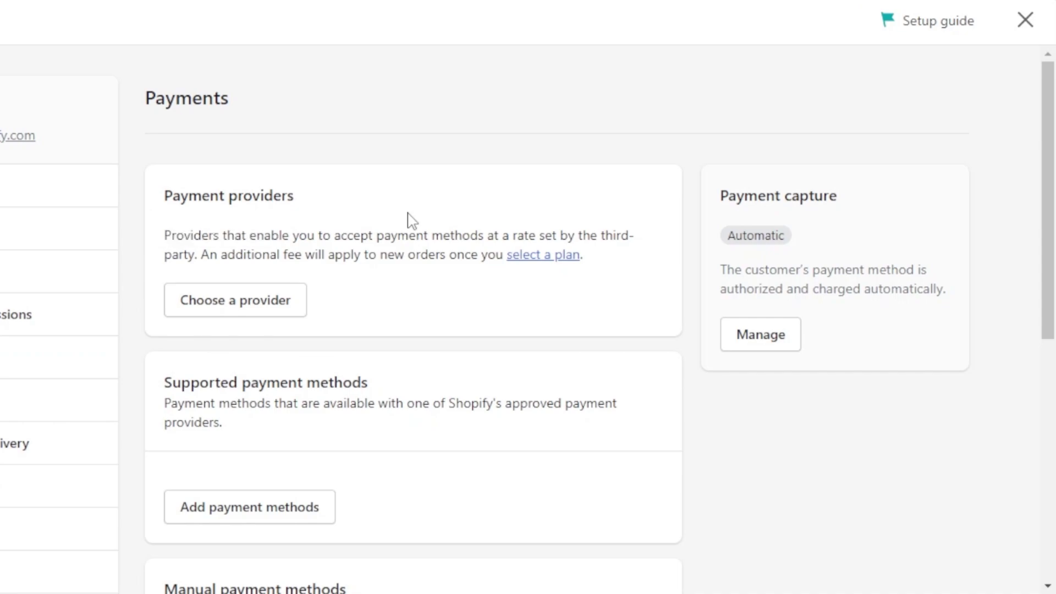
click(249, 307)
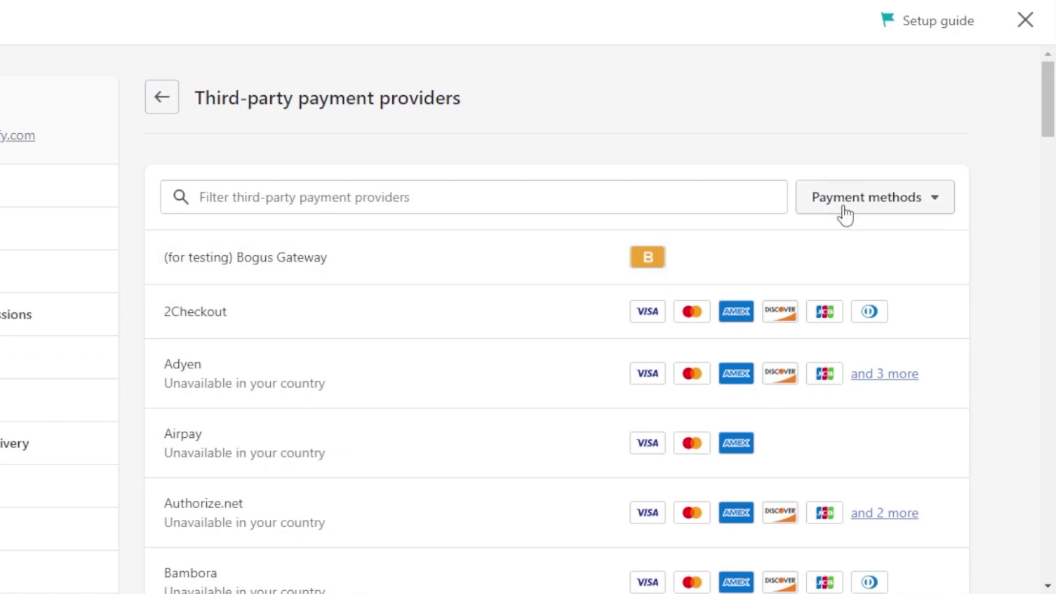
click(891, 205)
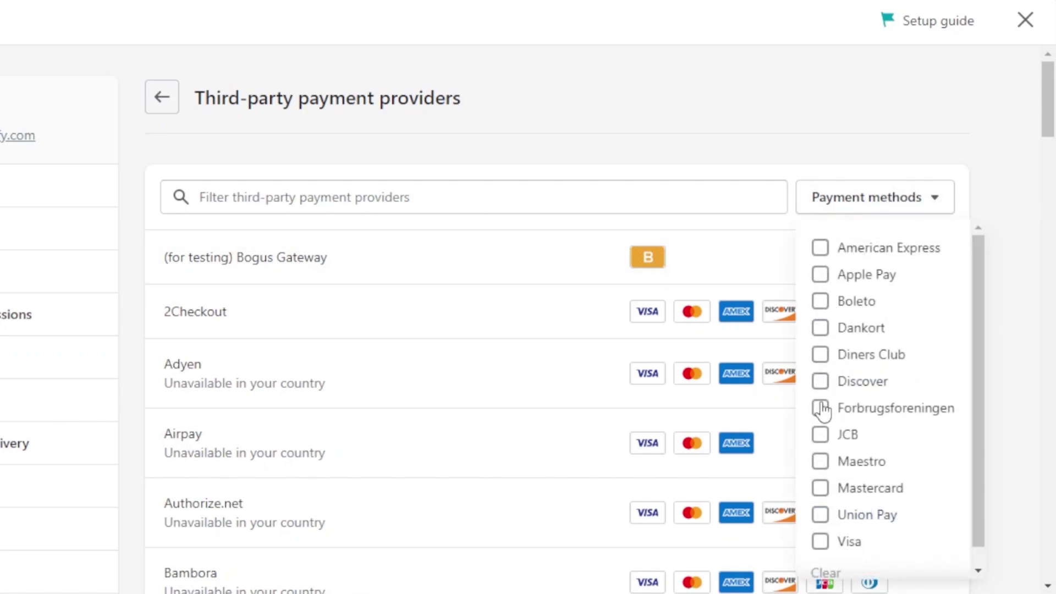
click(1013, 123)
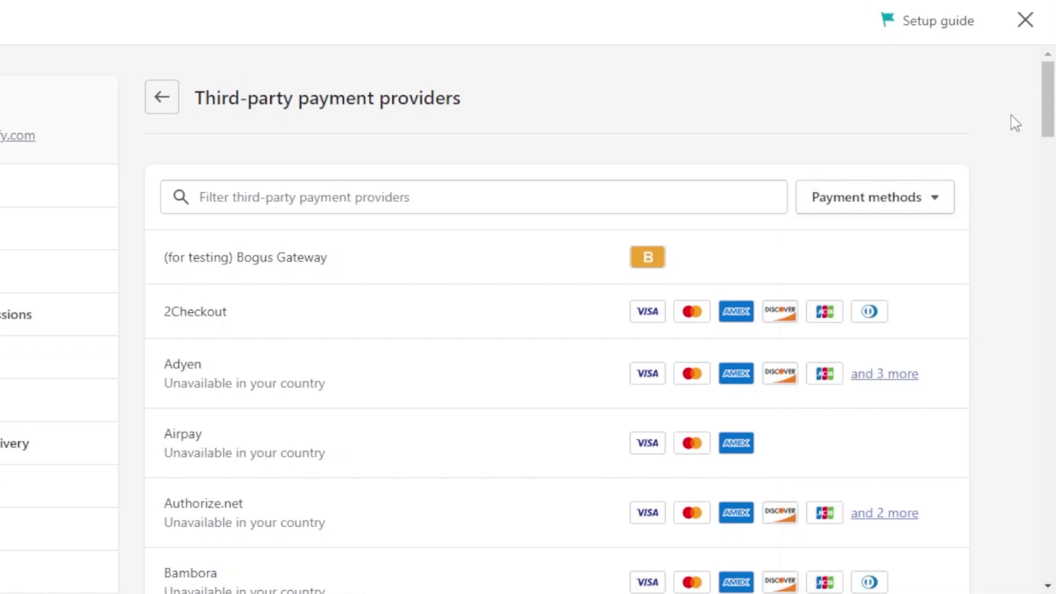
- Open the 2Checkout setup page from the third-party provider list and review its setup instructions
scroll(1054, 118, down, 2)
drag(1054, 118, 1054, 140)
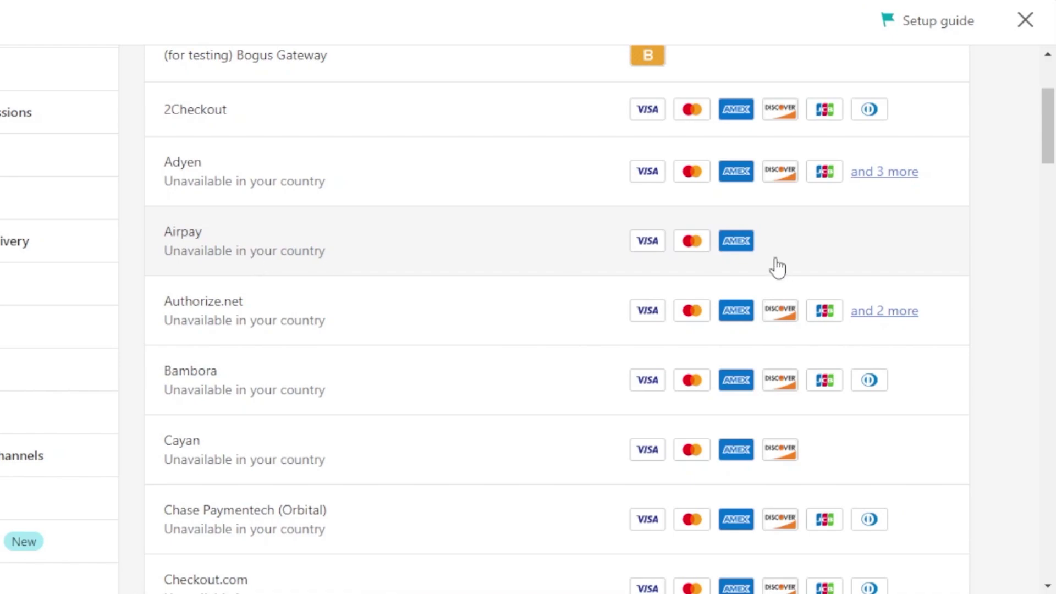
drag(1054, 126, 1054, 98)
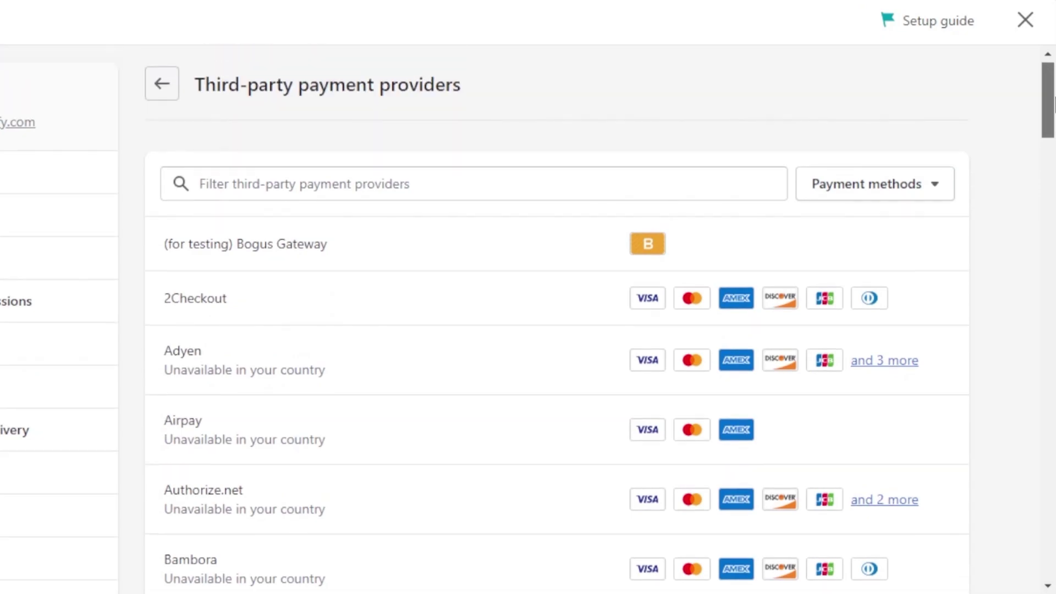
scroll(244, 204, down, 1)
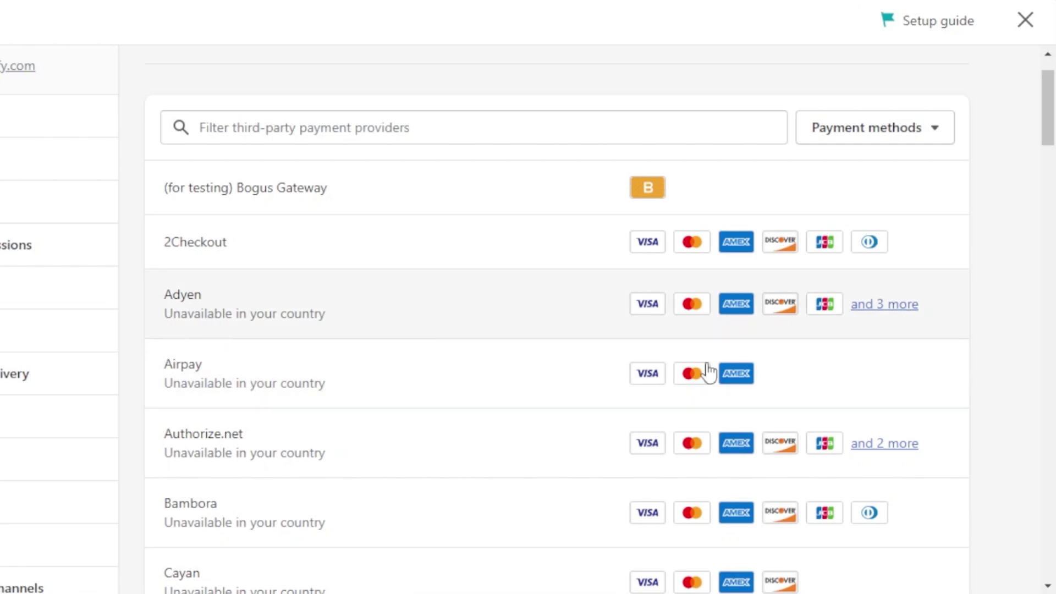
mouse_move(1053, 124)
mouse_down()
mouse_move(1054, 302)
mouse_move(1054, 129)
mouse_up()
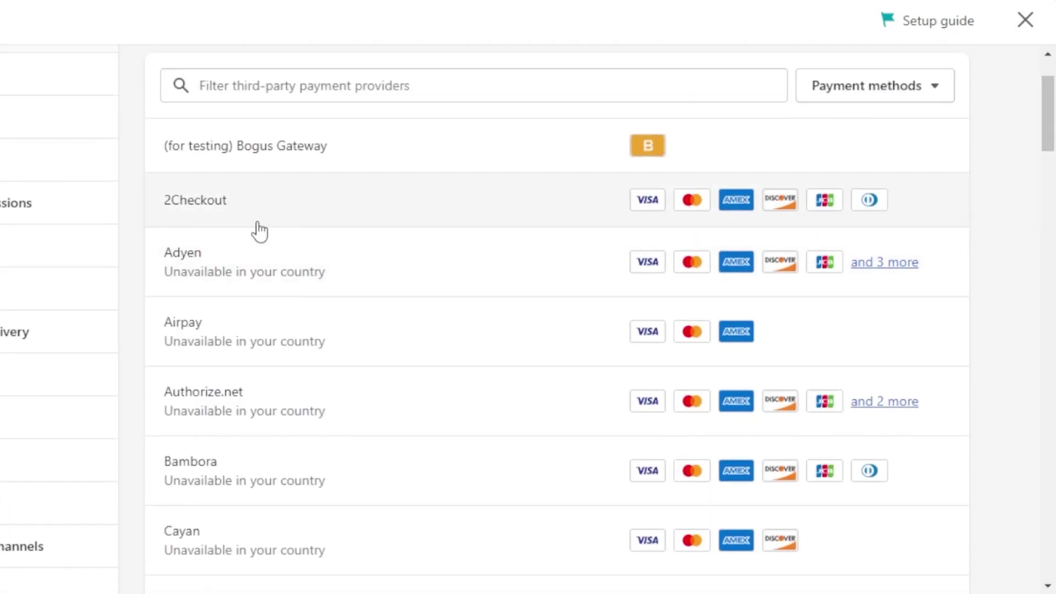
click(247, 221)
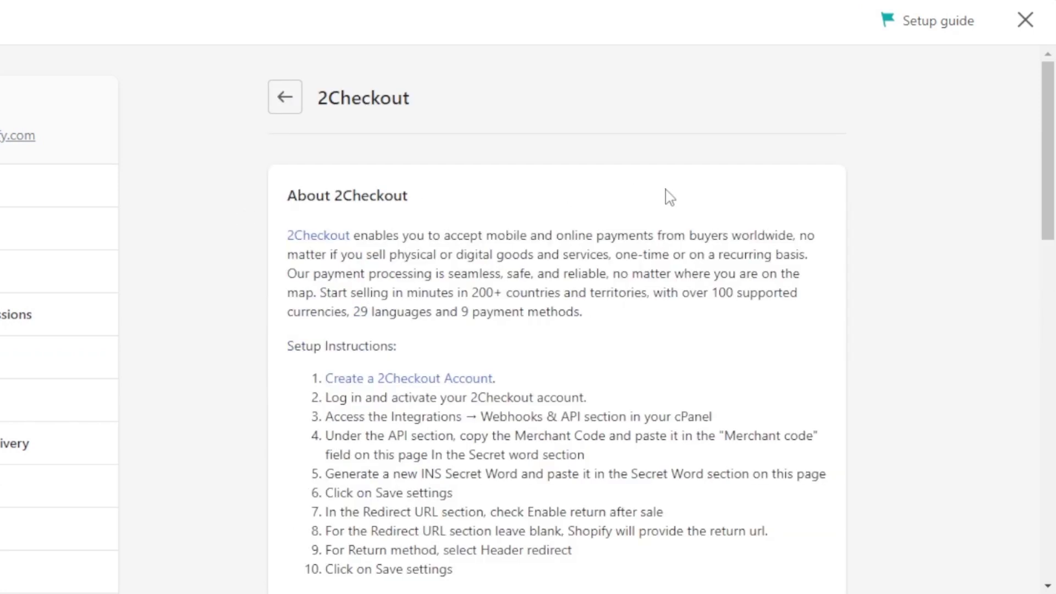
drag(1053, 140, 1054, 182)
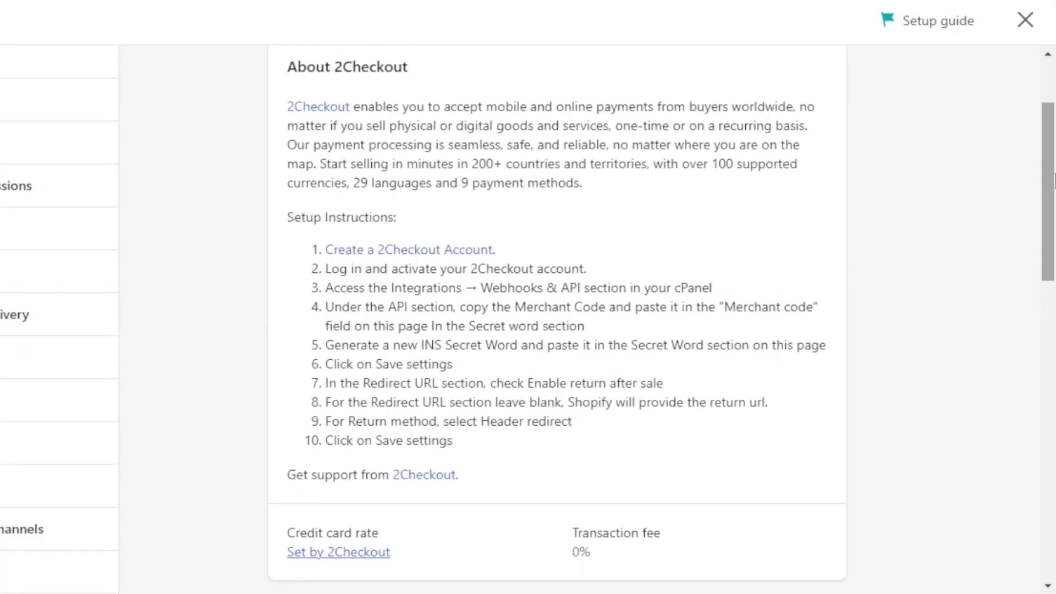
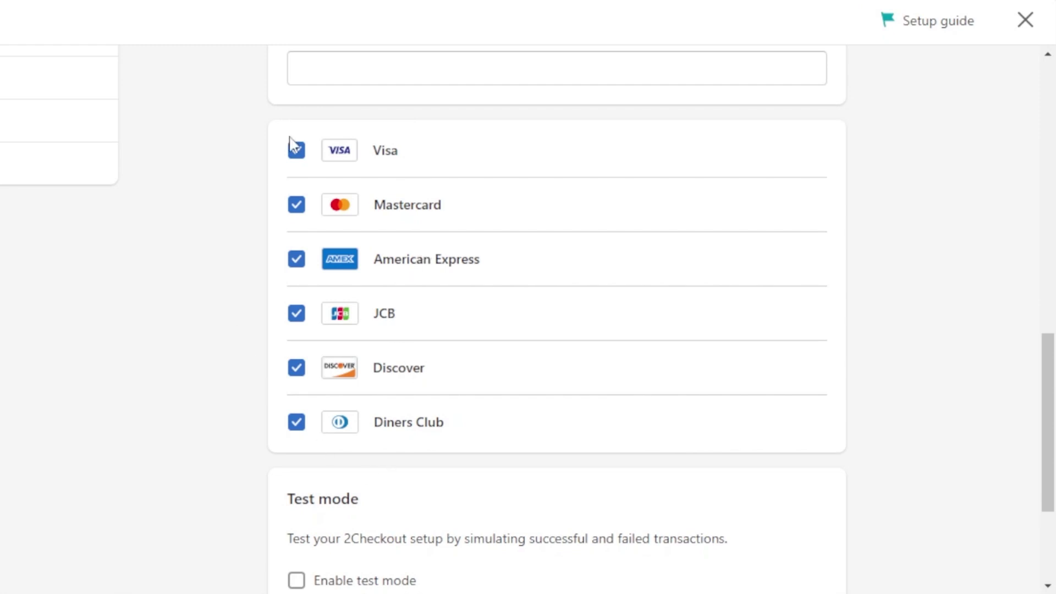
- Switch to the 2Checkout website and start the free sign-up for digital goods
drag(1049, 384, 1054, 220)
scroll(598, 229, up, 3)
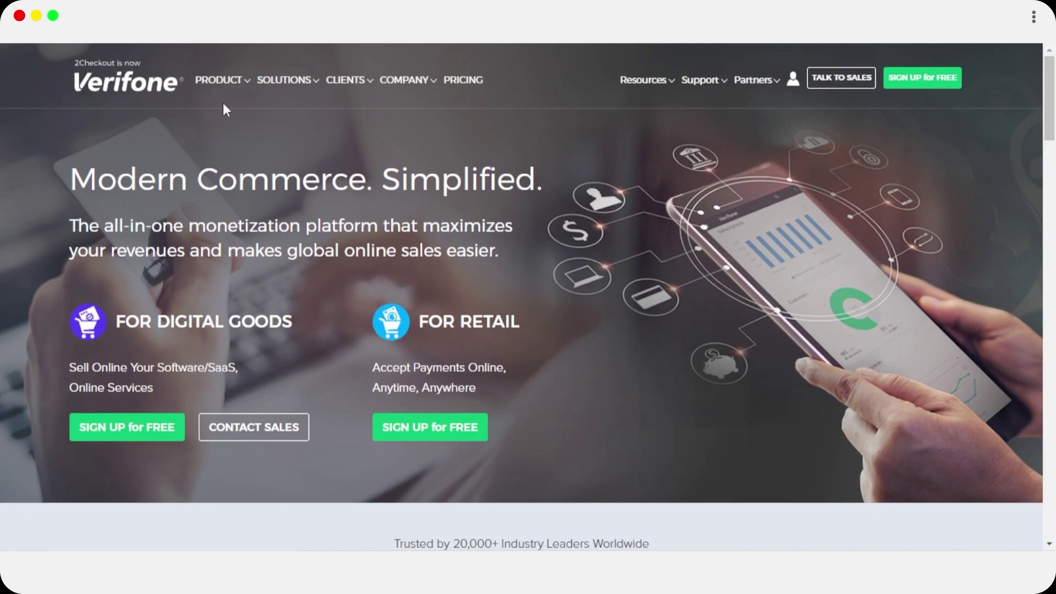
click(155, 425)
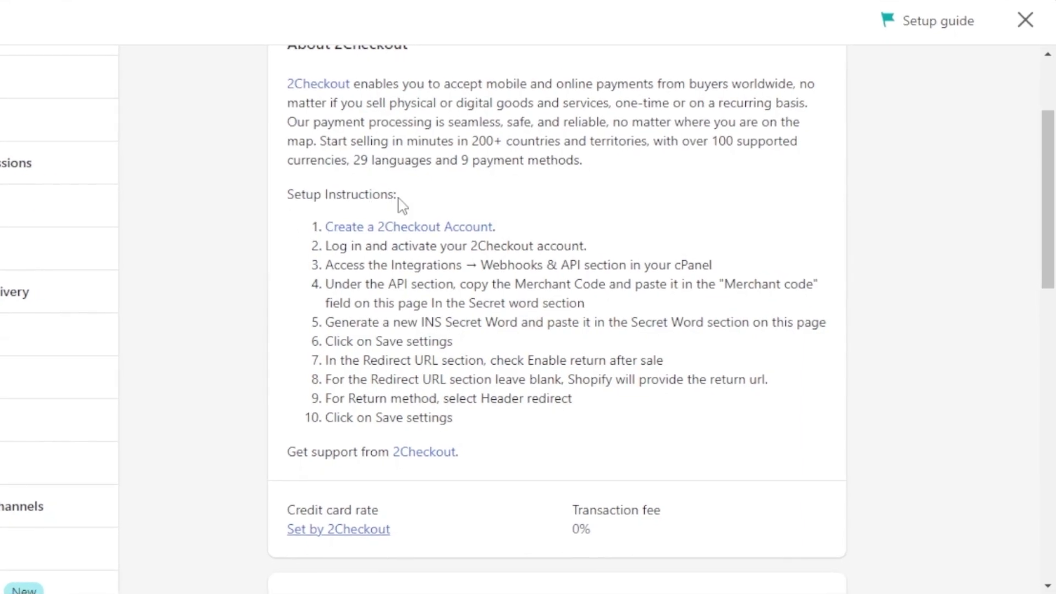
- Recheck Shopify's setup instructions, and open Webhooks & API in the 2Checkout account to locate the API and Secret word sections
scroll(471, 176, up, 2)
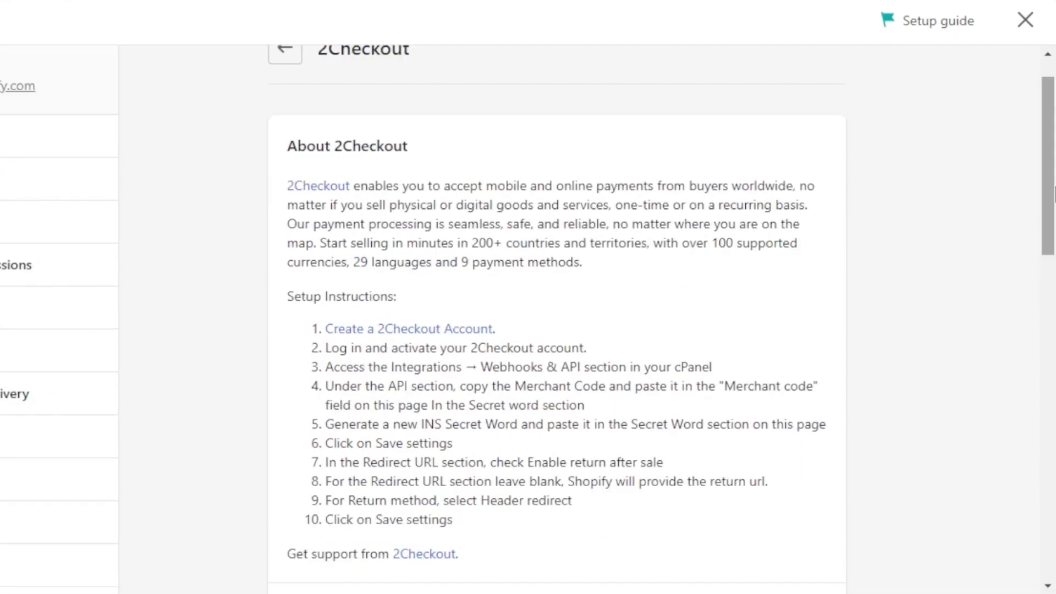
scroll(1049, 220, down, 1)
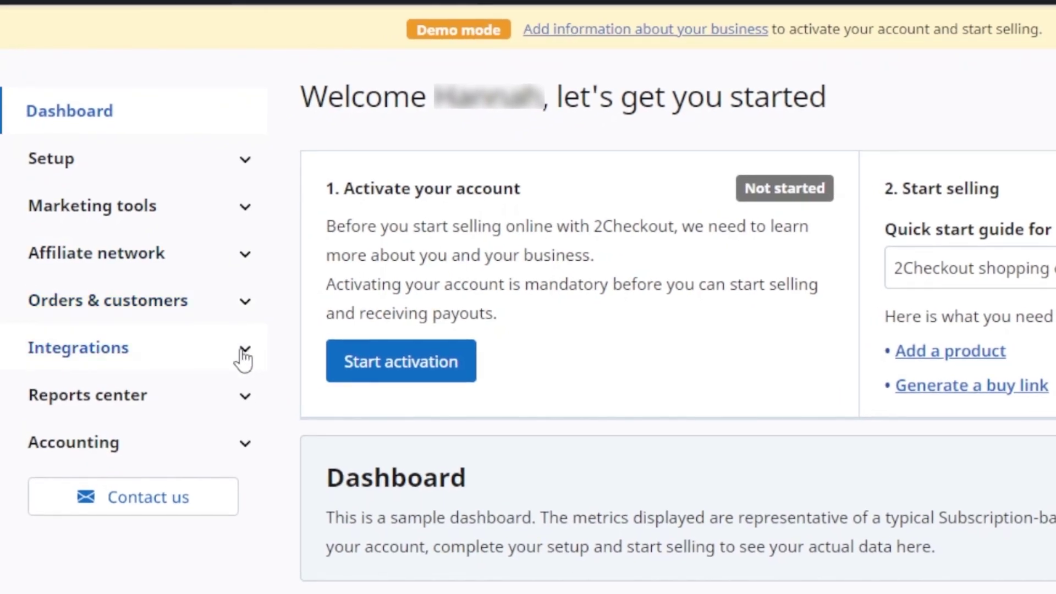
click(188, 337)
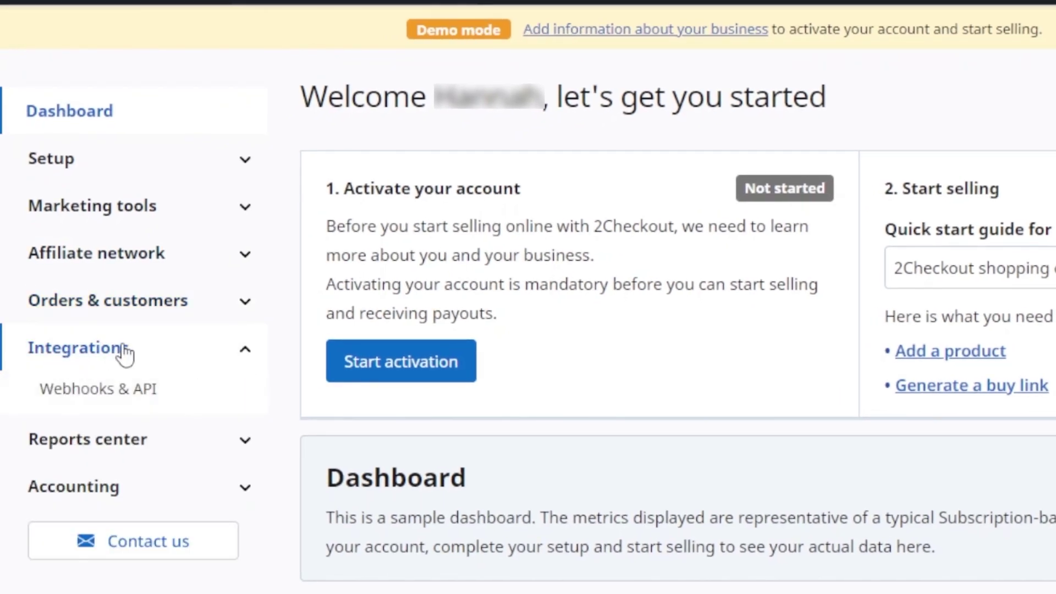
click(83, 392)
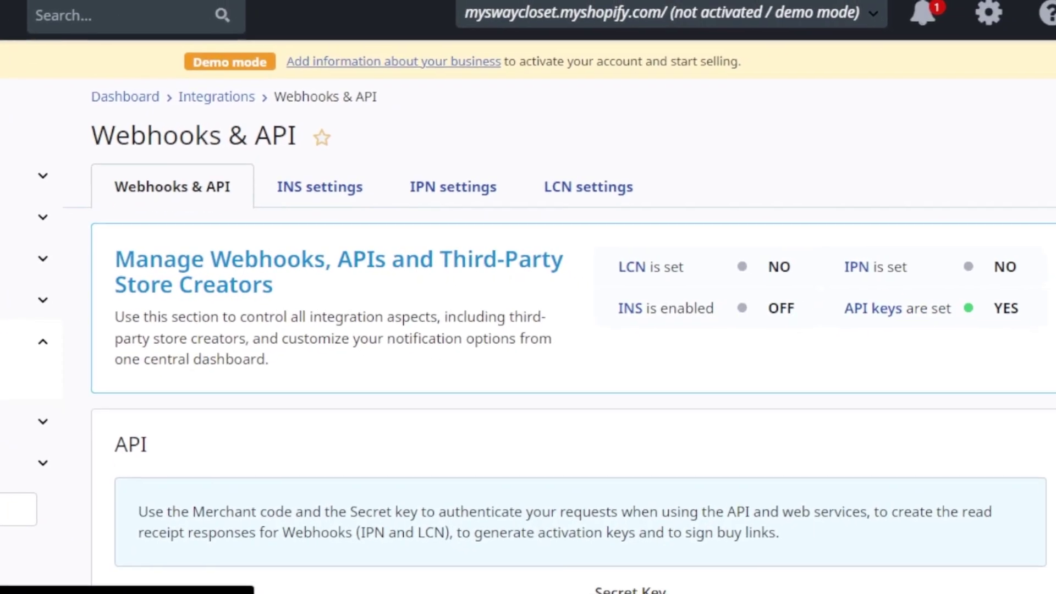
scroll(528, 330, down, 6)
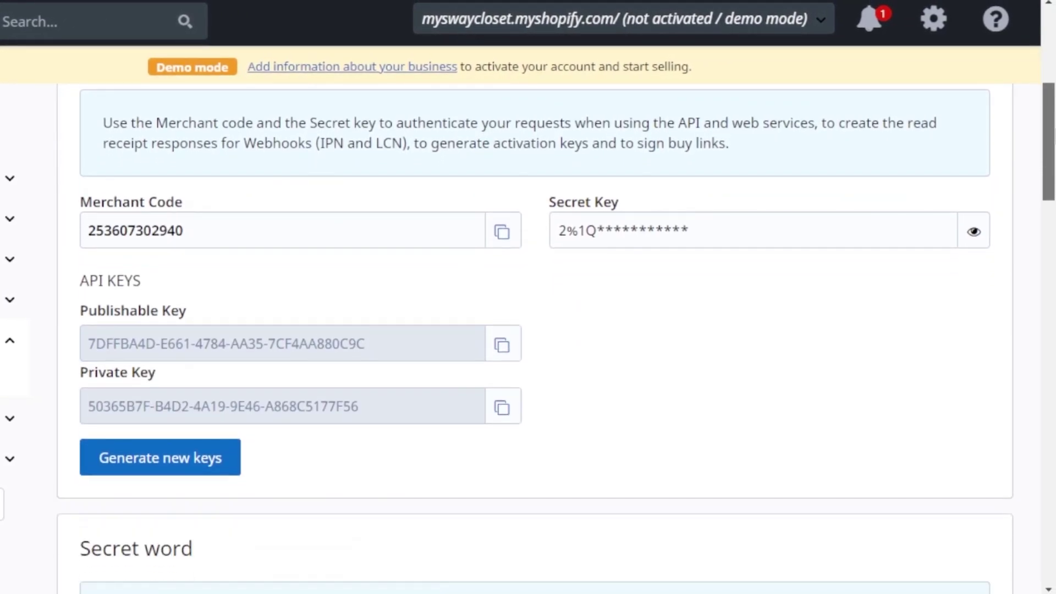
scroll(528, 330, down, 5)
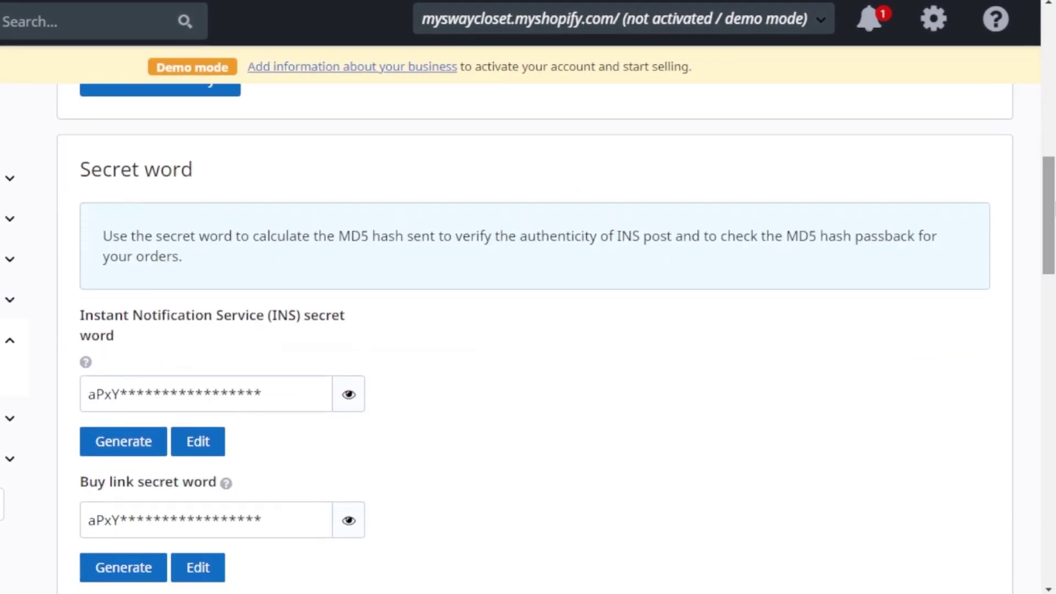
scroll(528, 330, down, 6)
scroll(528, 331, up, 6)
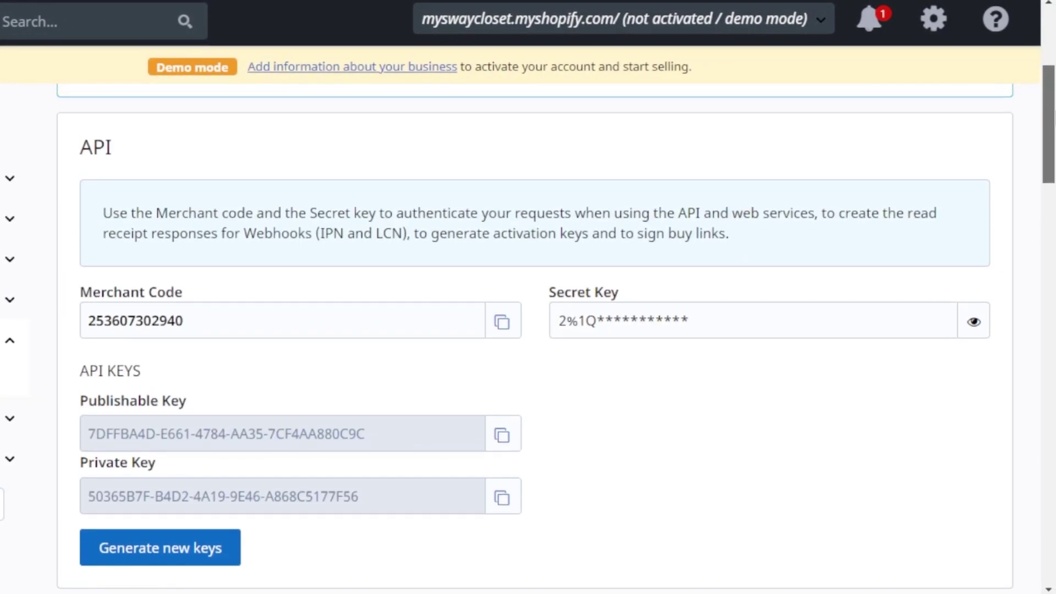
scroll(528, 330, down, 1)
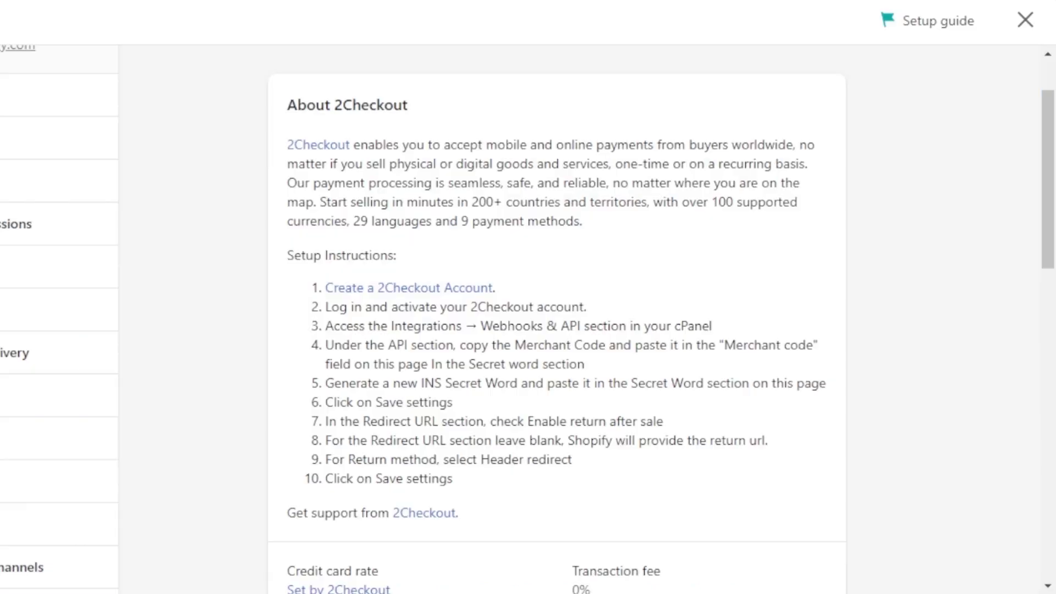
drag(1048, 147, 1055, 302)
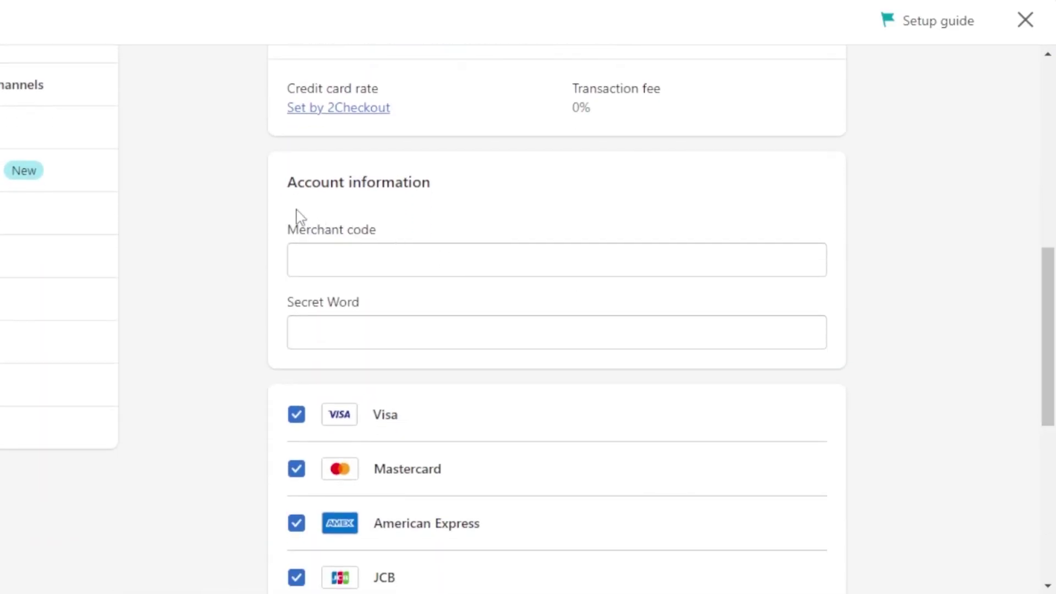
click(343, 255)
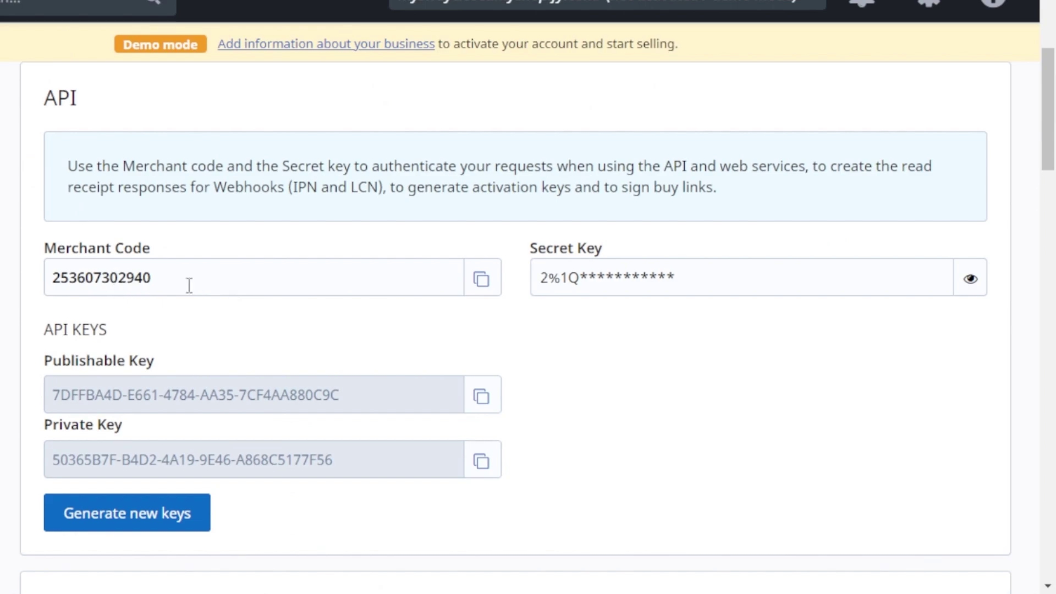
click(492, 287)
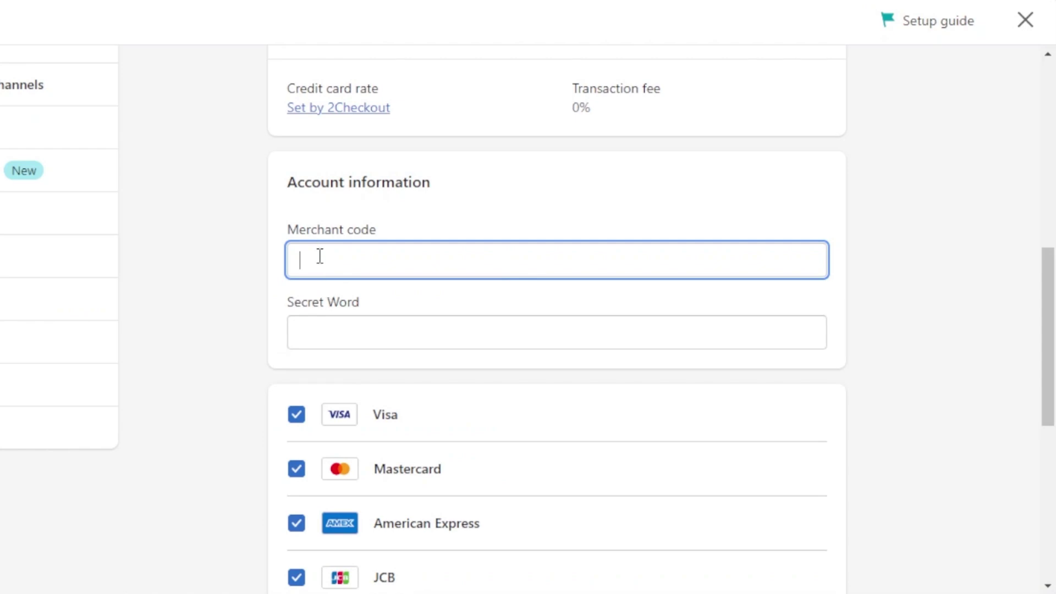
right_click(318, 255)
click(366, 371)
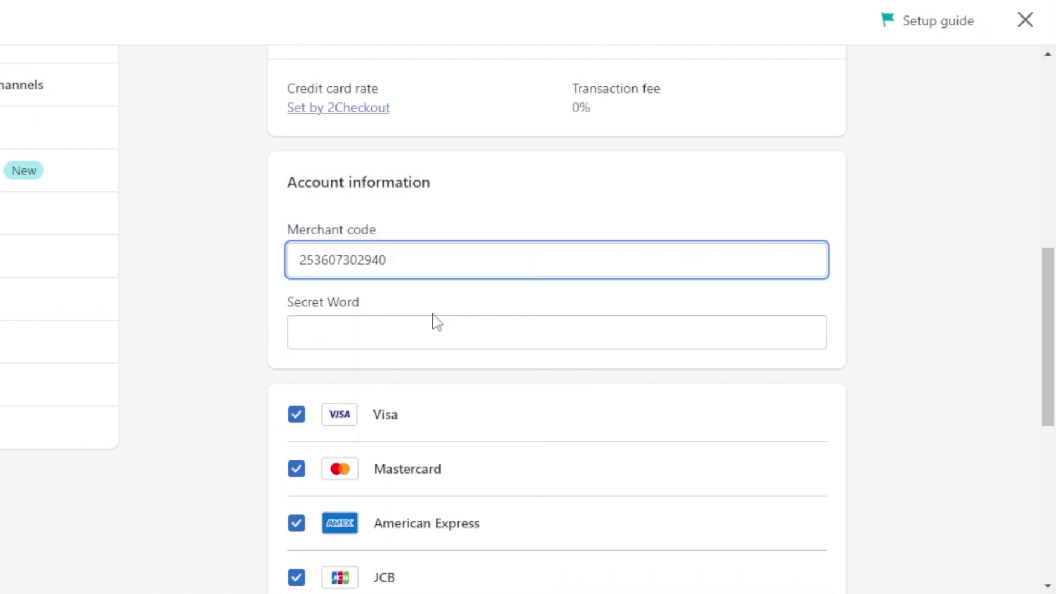
- Generate, copy and save a new INS secret word in 2Checkout, and paste it as the Secret Word in Shopify
click(346, 328)
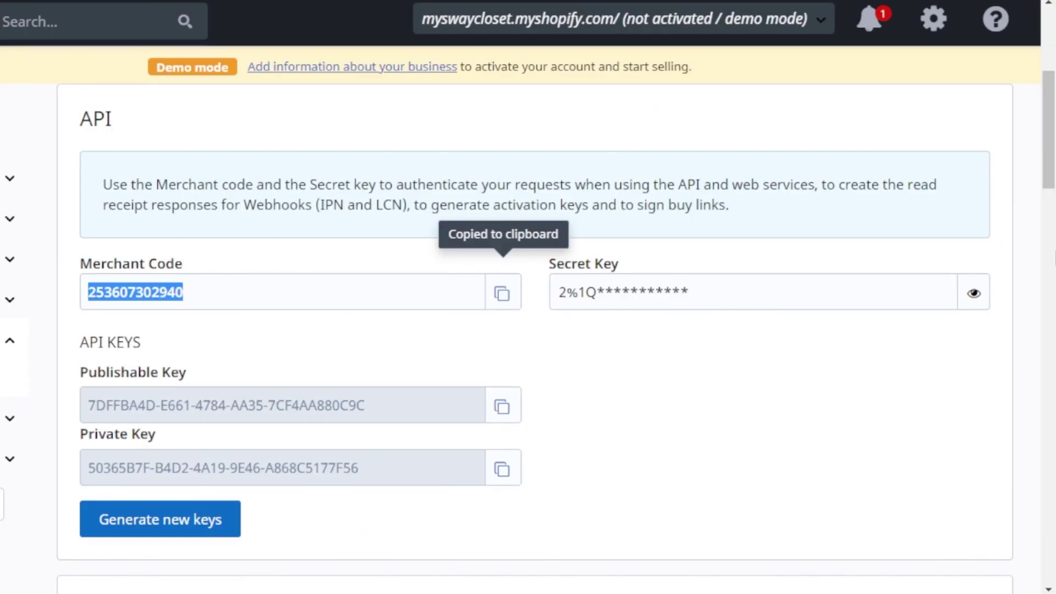
scroll(1048, 130, down, 5)
scroll(1048, 165, down, 2)
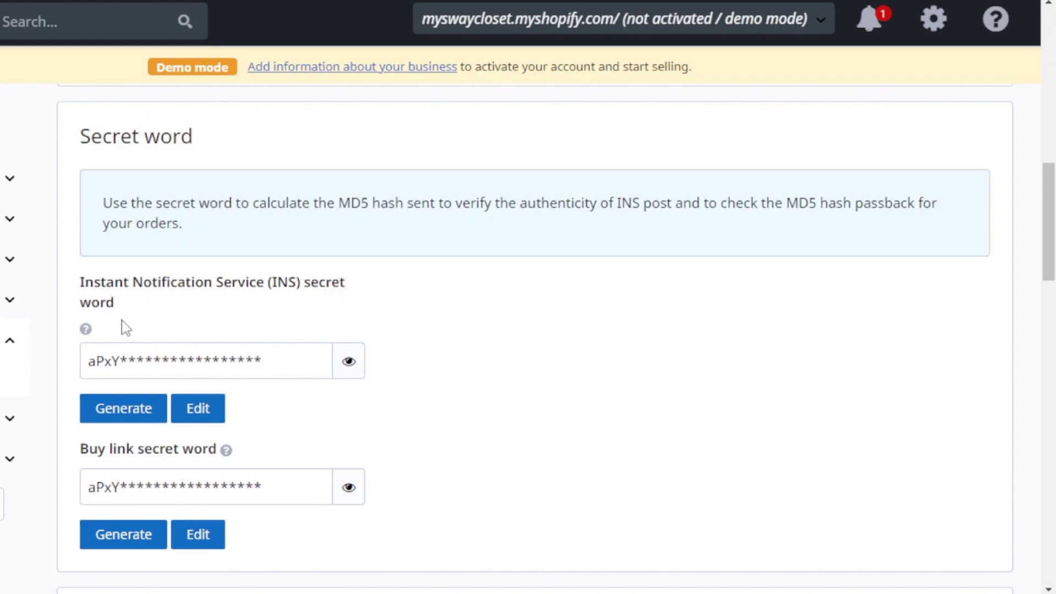
click(141, 417)
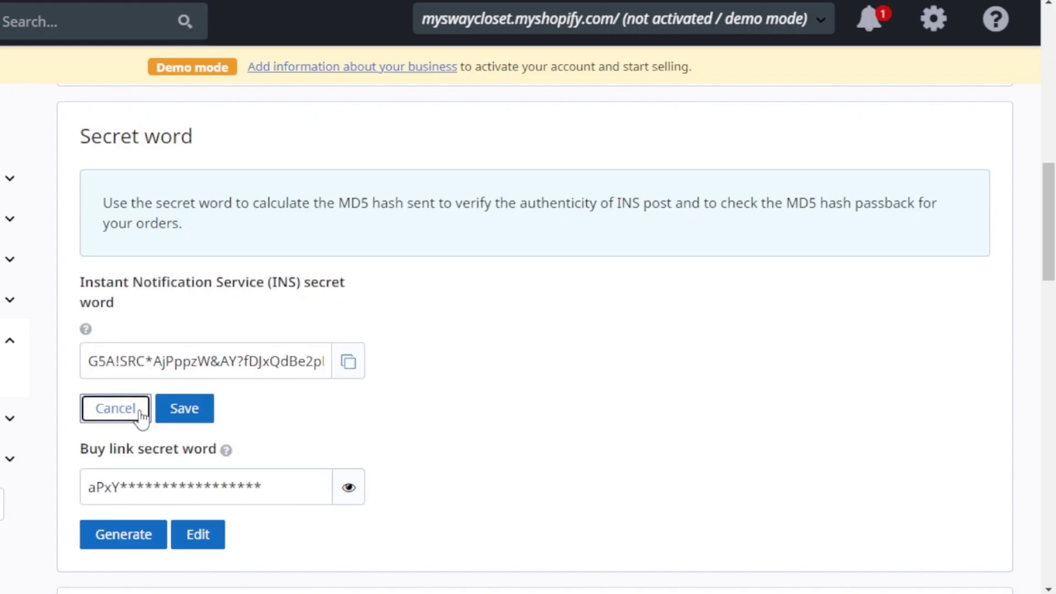
click(349, 364)
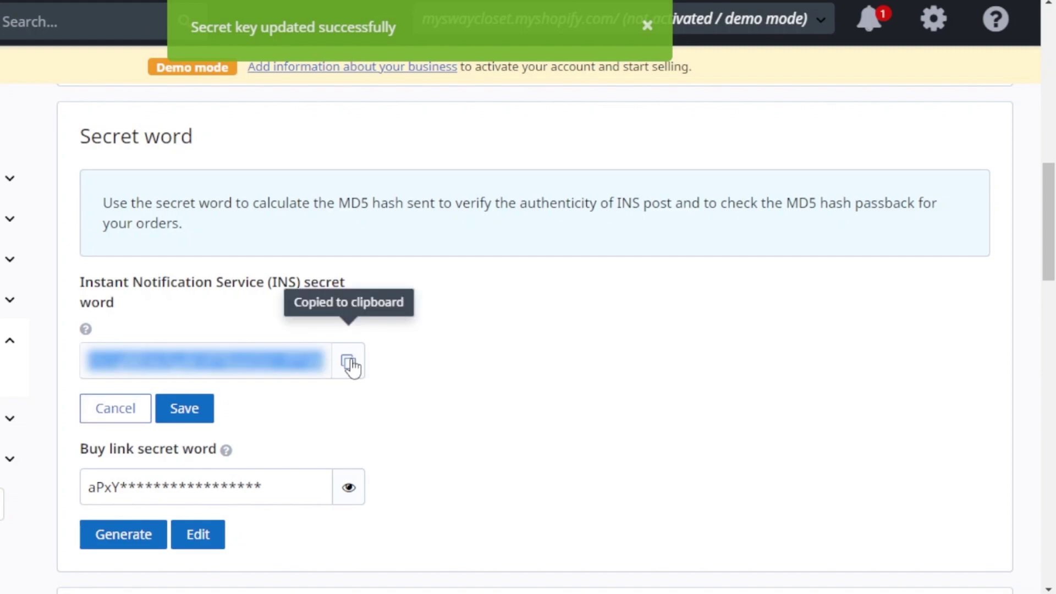
click(199, 410)
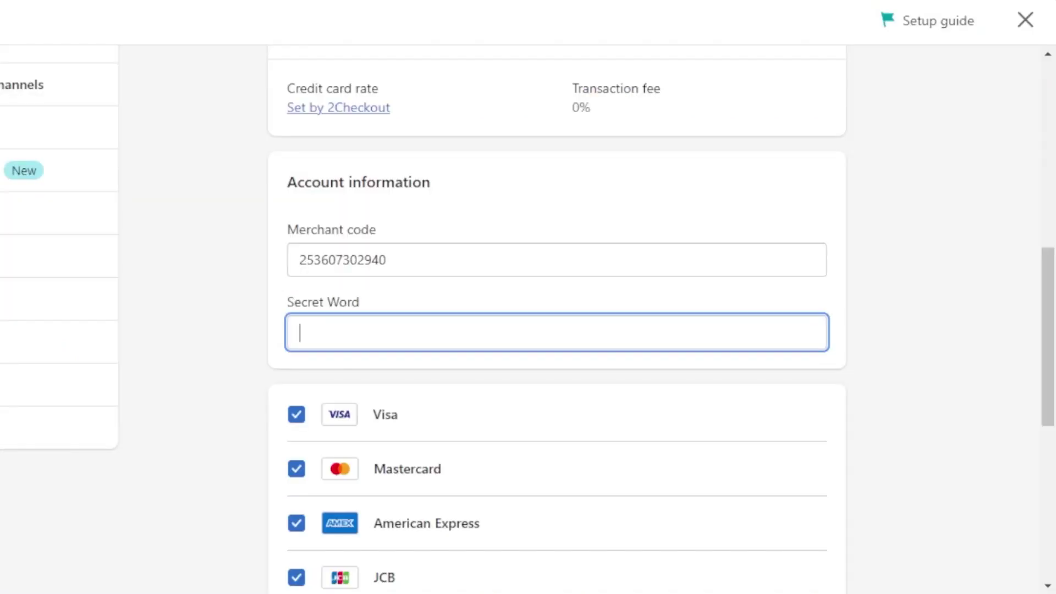
right_click(367, 330)
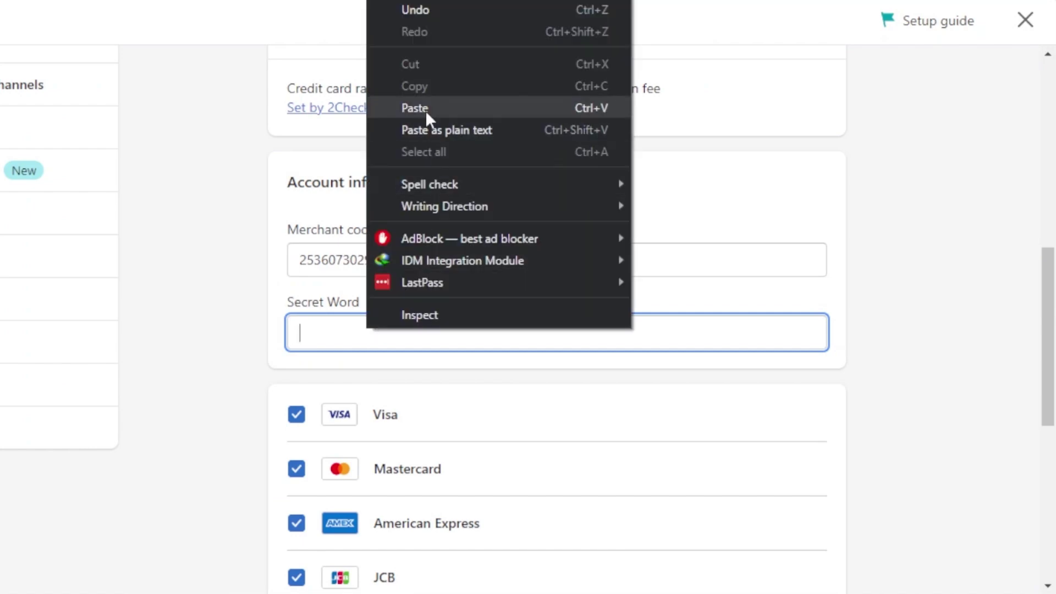
click(423, 108)
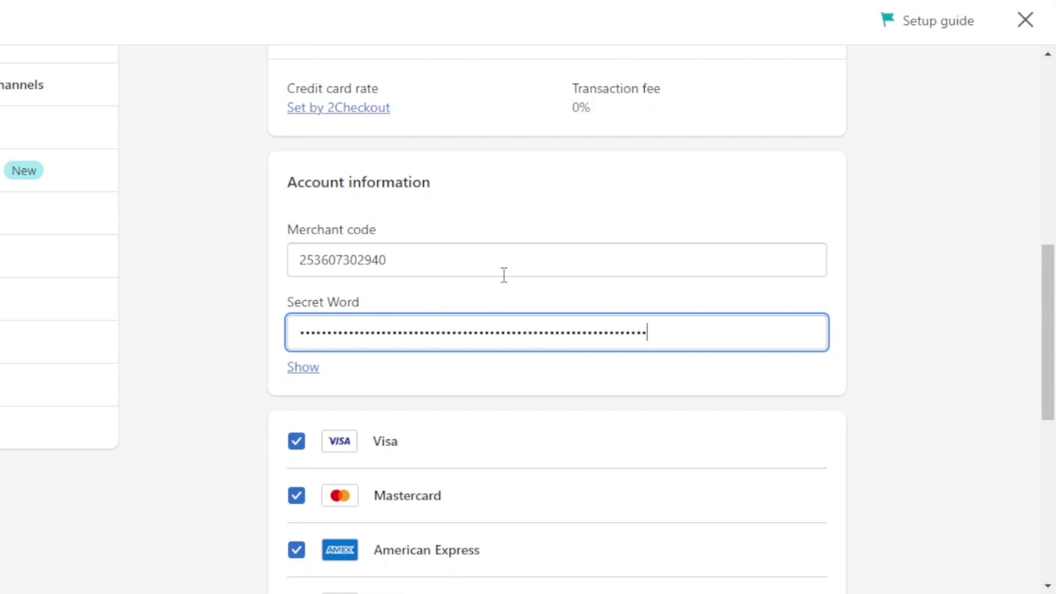
- Recheck the Shopify setup page and select Enable INS in 2Checkout's Instant Notification System section
drag(1048, 330, 1053, 359)
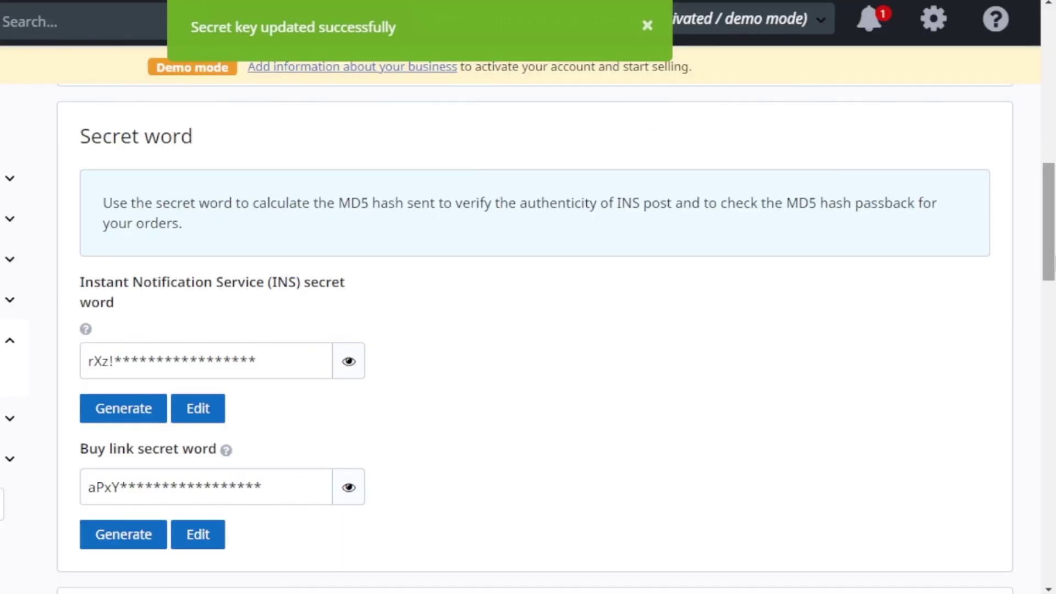
drag(1049, 220, 1050, 307)
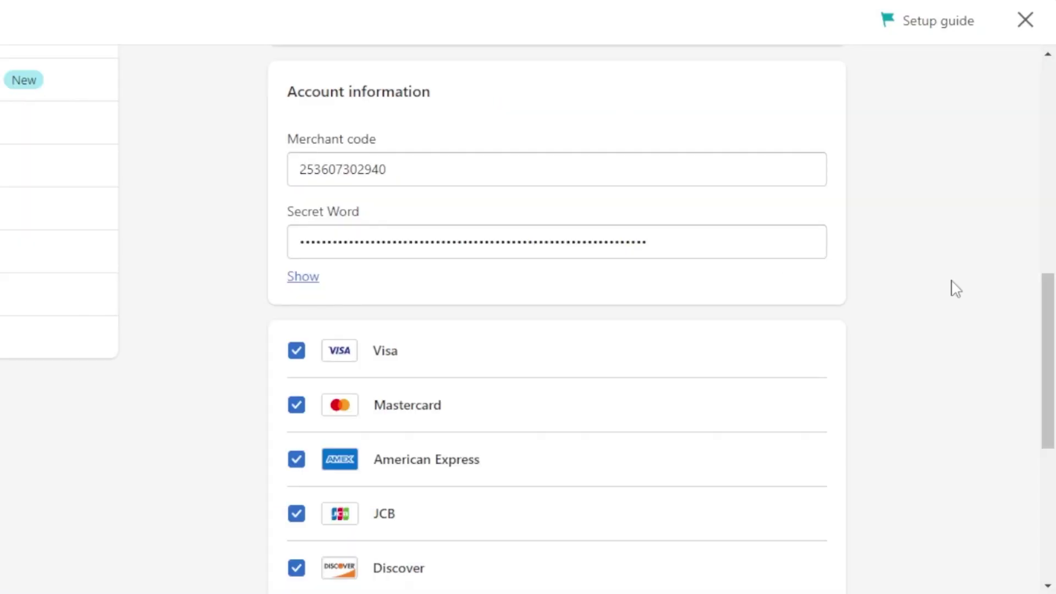
drag(1049, 369, 1054, 226)
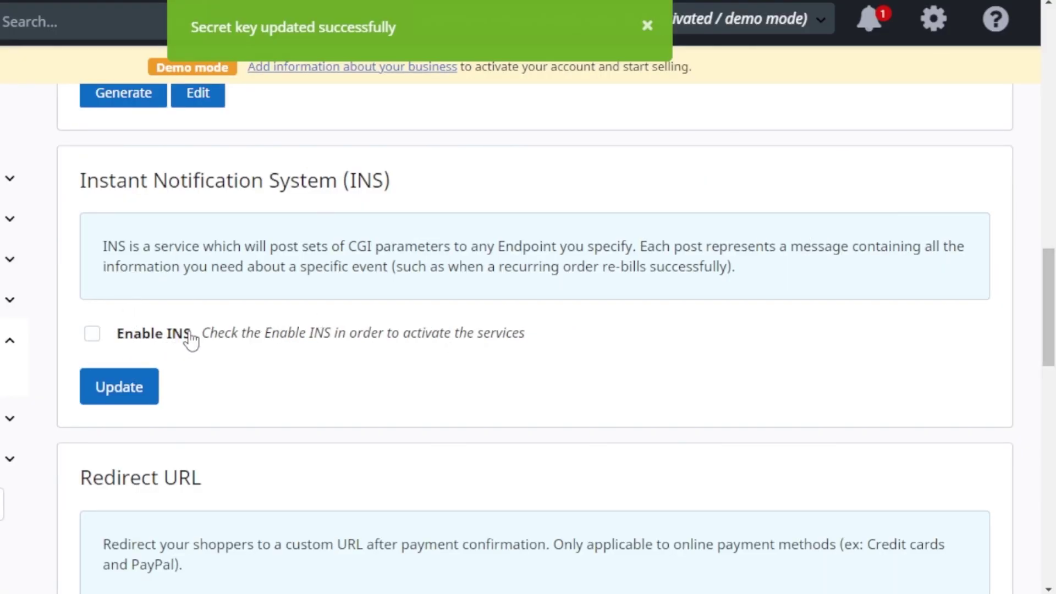
click(91, 334)
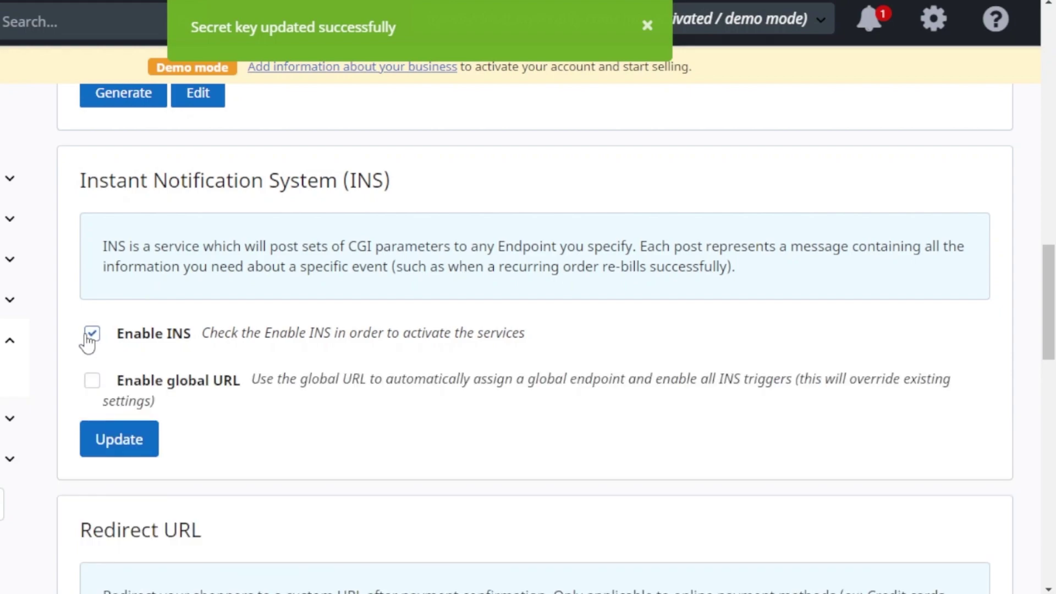
- Enable return after sale for the Redirect URL with Header redirect as the return method, save the configuration and dismiss the notification
scroll(88, 339, down, 5)
scroll(394, 350, down, 1)
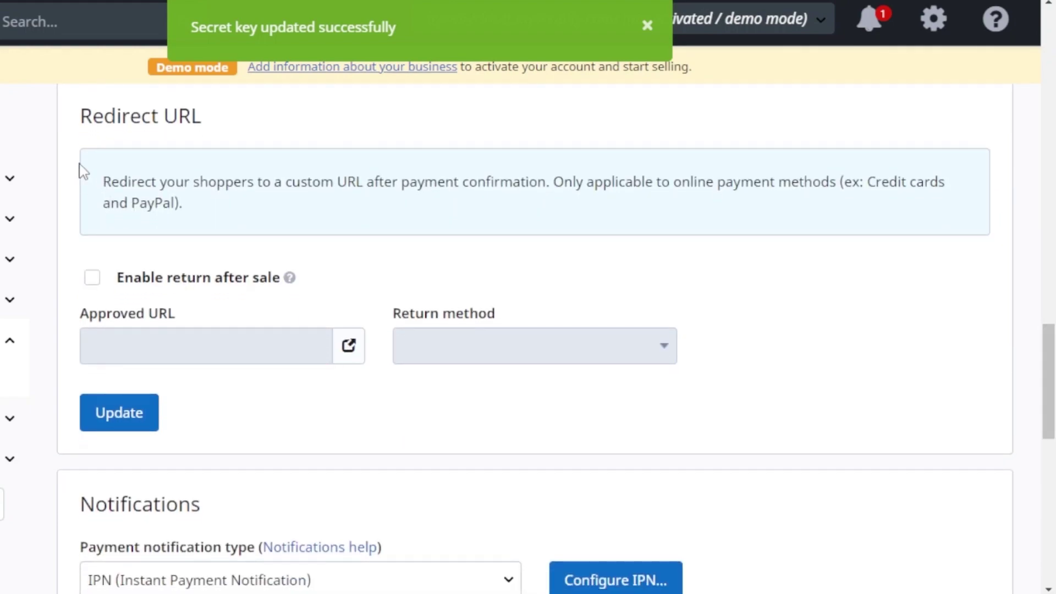
scroll(160, 156, up, 1)
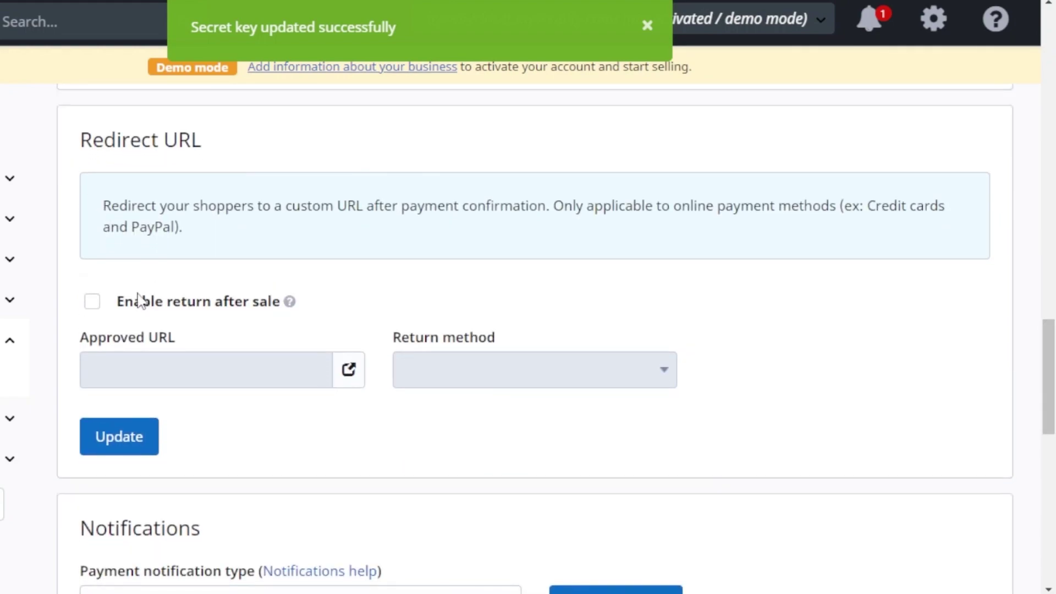
click(94, 303)
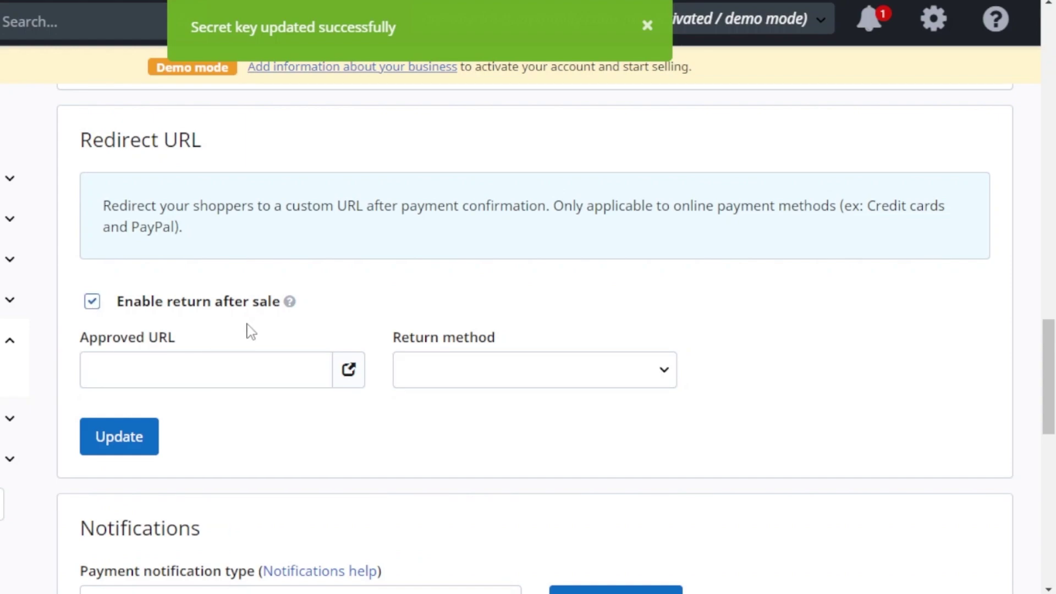
click(666, 376)
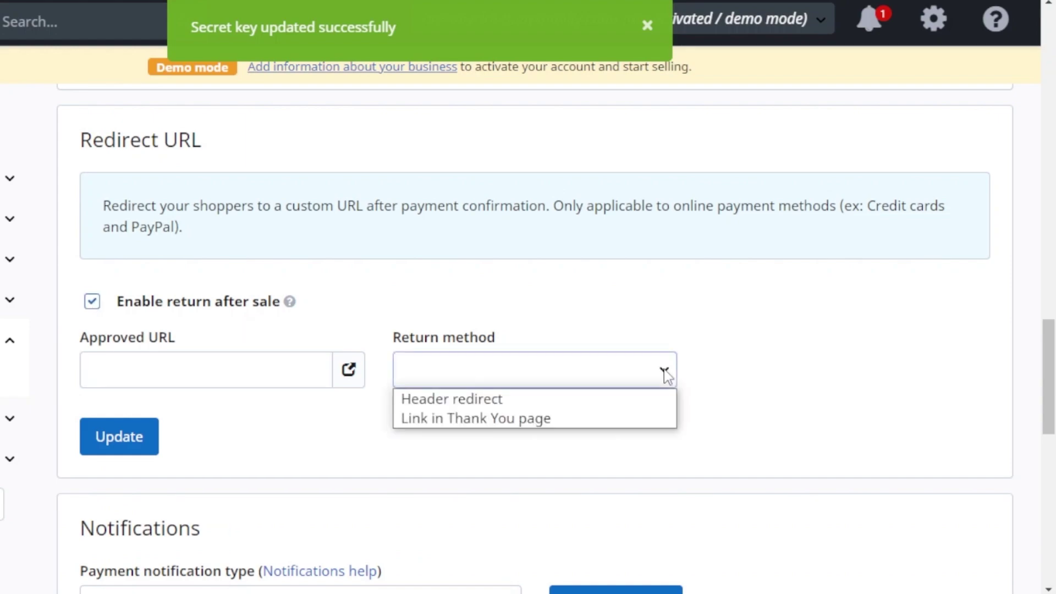
click(450, 400)
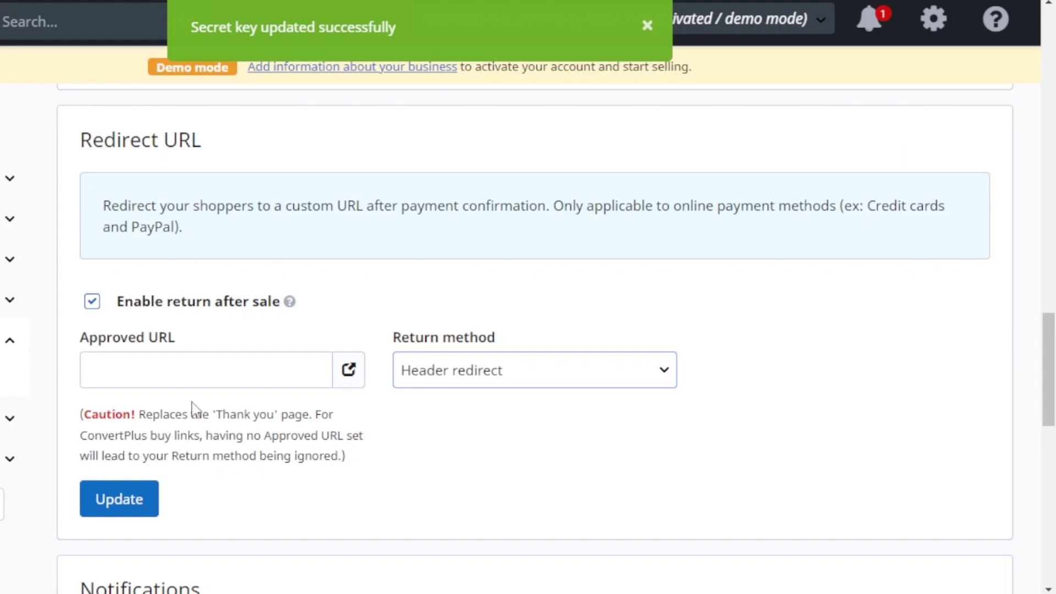
click(118, 499)
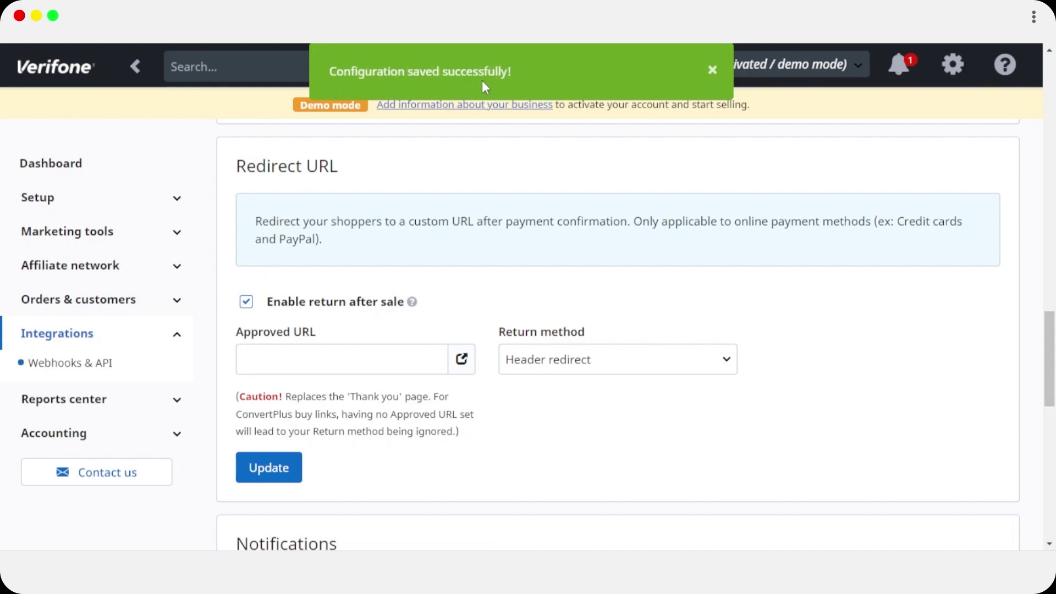
click(713, 72)
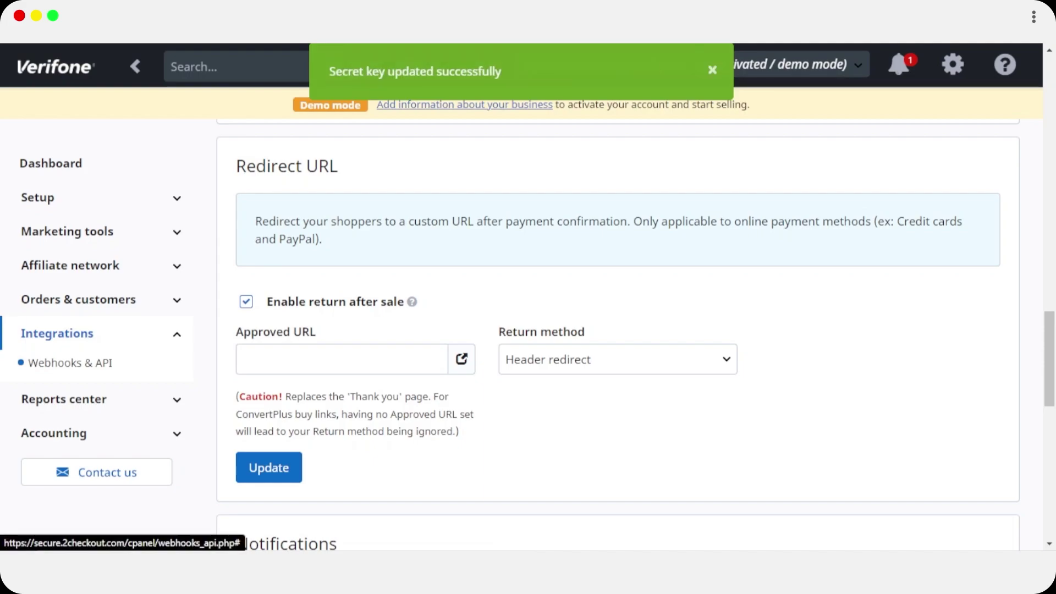
- Return to Shopify and review the 2Checkout setup page from the instructions down to the card list, test mode and activation option
drag(1054, 377, 1053, 182)
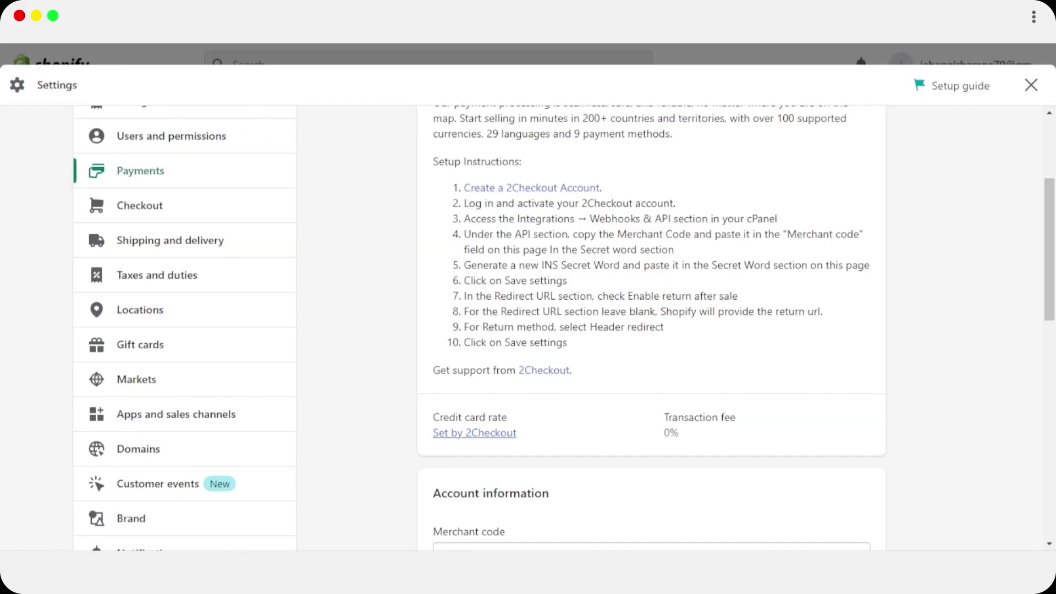
drag(1055, 286, 1055, 311)
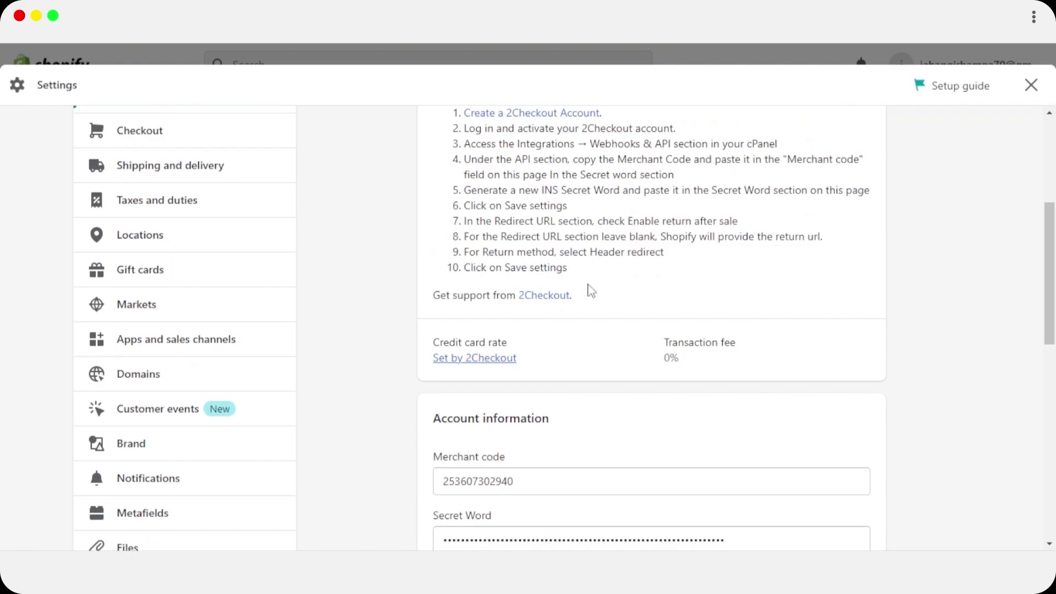
drag(1050, 314, 1052, 474)
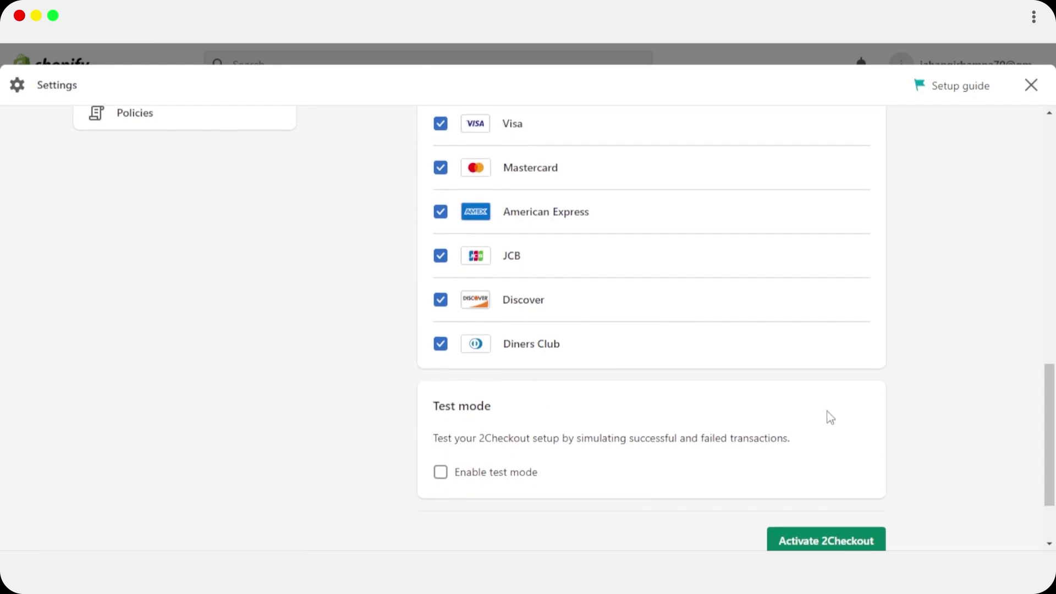
- Recheck the 2Checkout setup page, activate 2Checkout with test mode left off and dismiss the notification
scroll(509, 428, down, 2)
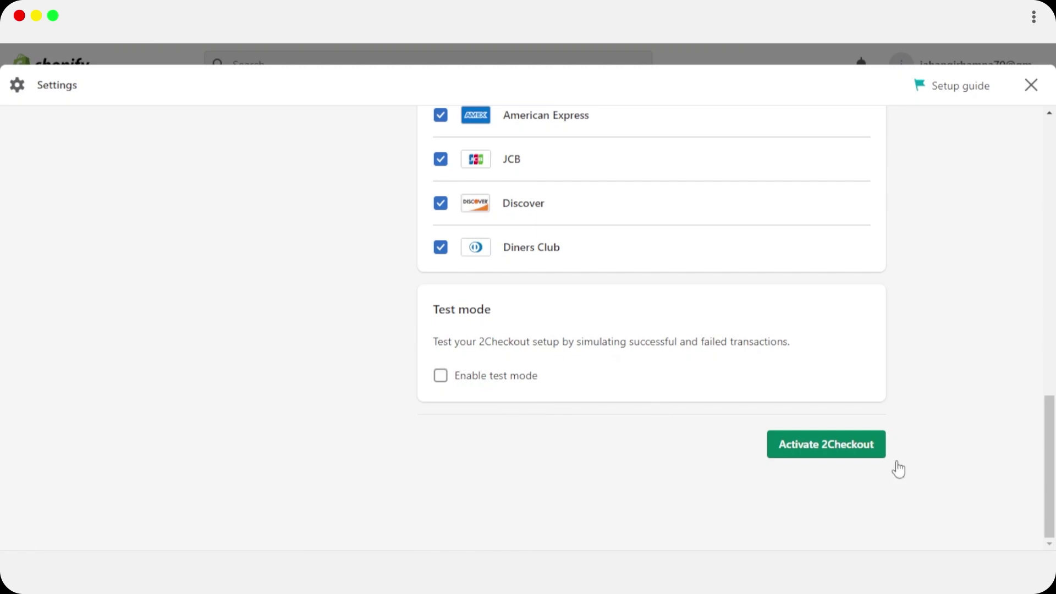
drag(1050, 468, 1055, 300)
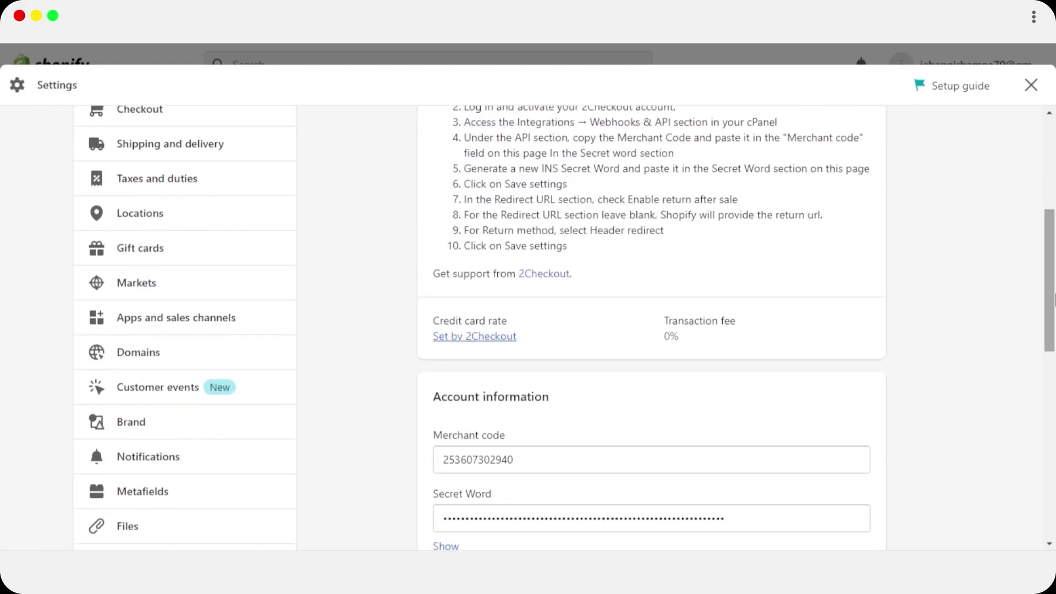
scroll(1055, 271, down, 10)
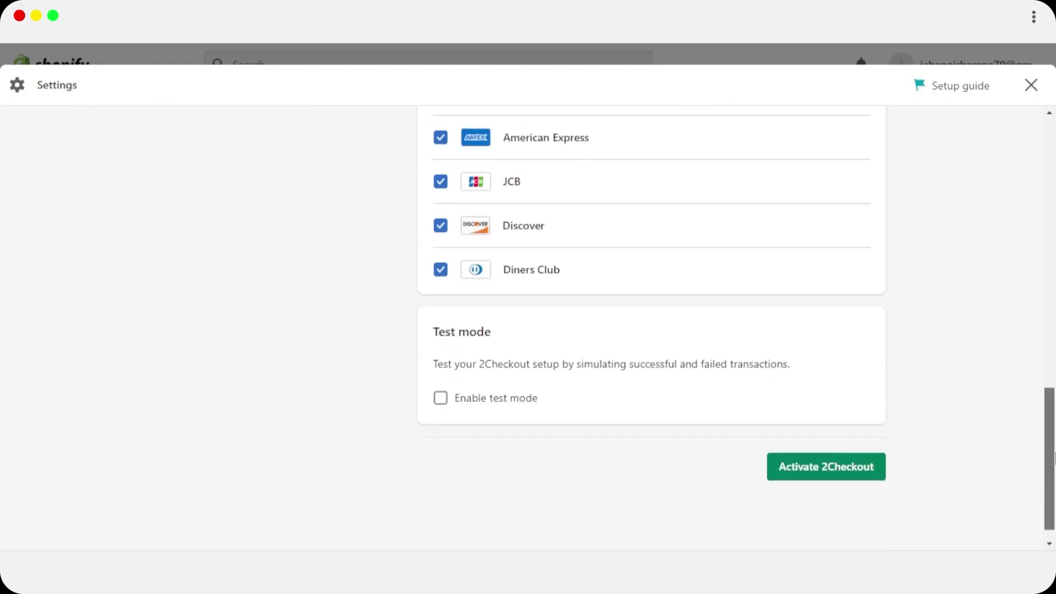
click(818, 455)
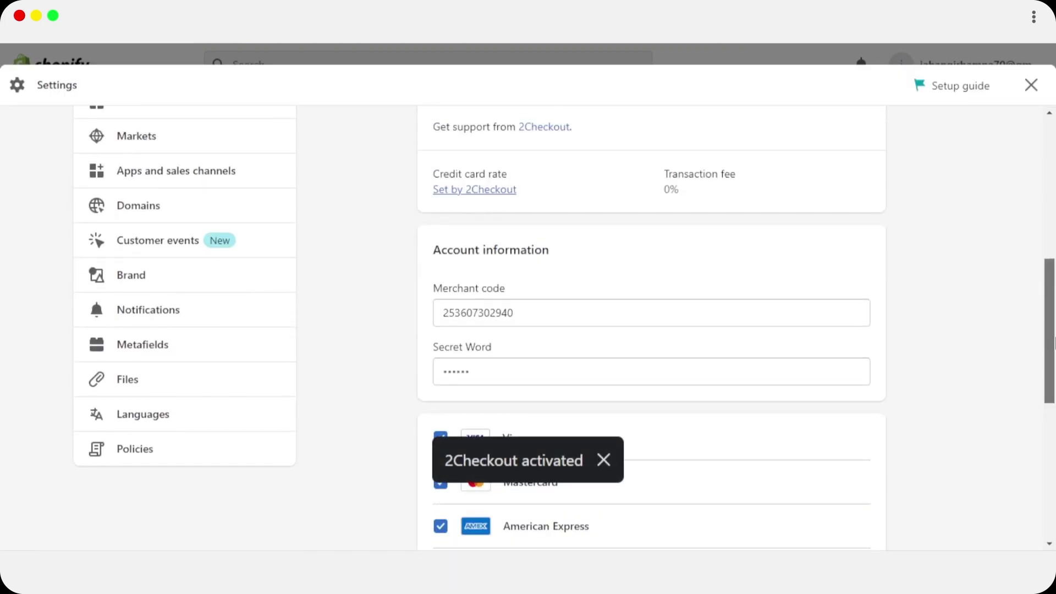
scroll(995, 462, down, 2)
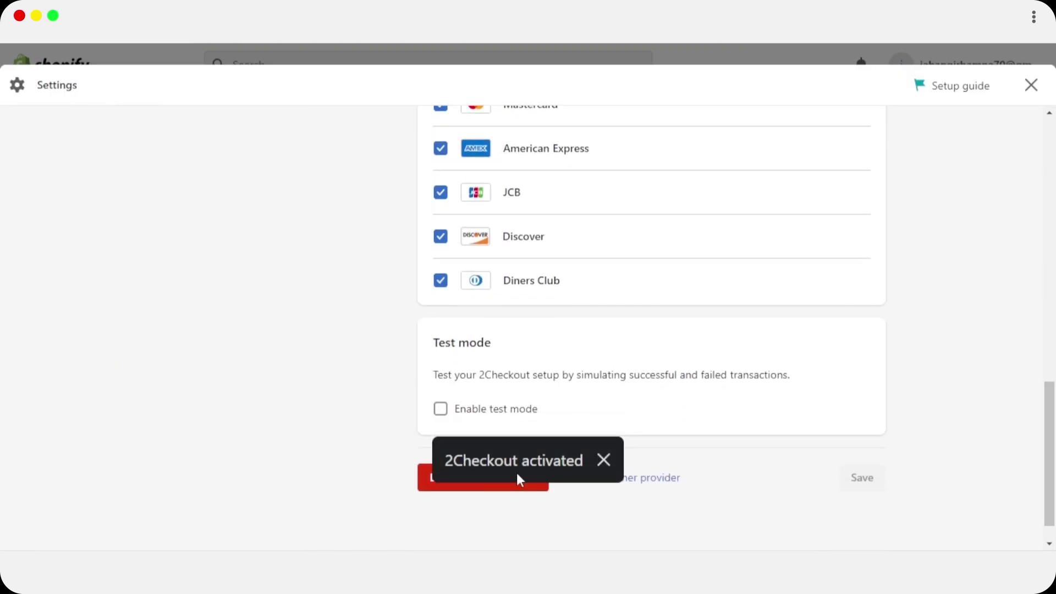
click(606, 462)
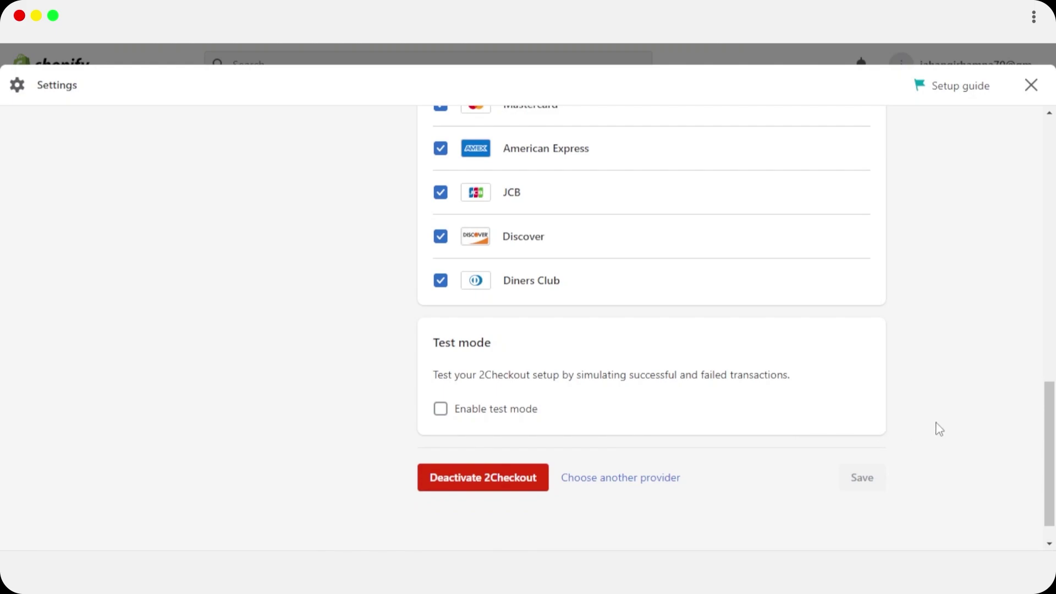
- Return to the Payments settings overview and review the 2Checkout, additional payment methods and manual payment methods sections
drag(1053, 429, 1050, 165)
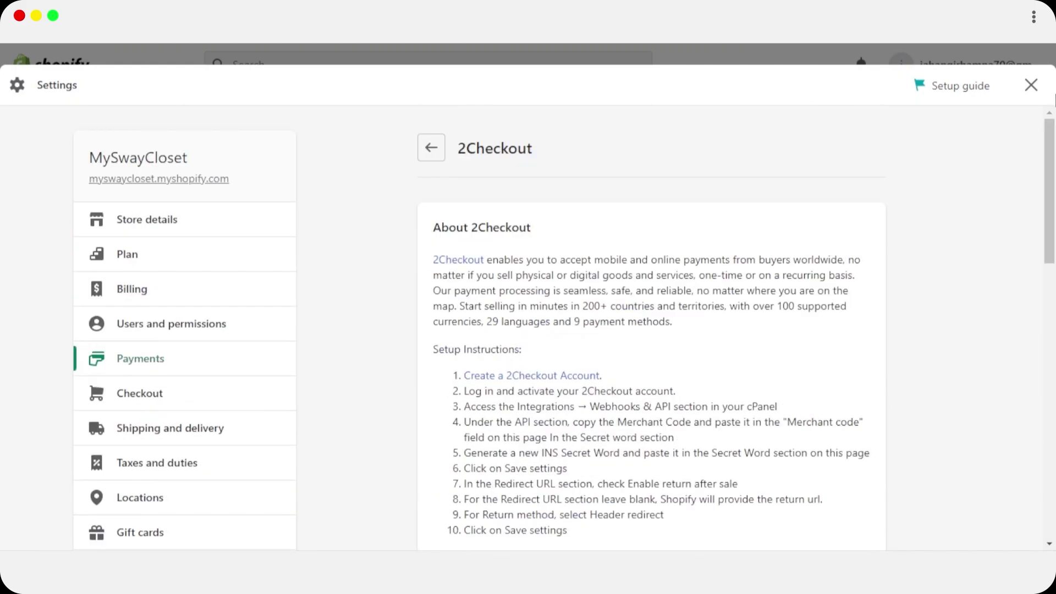
click(432, 155)
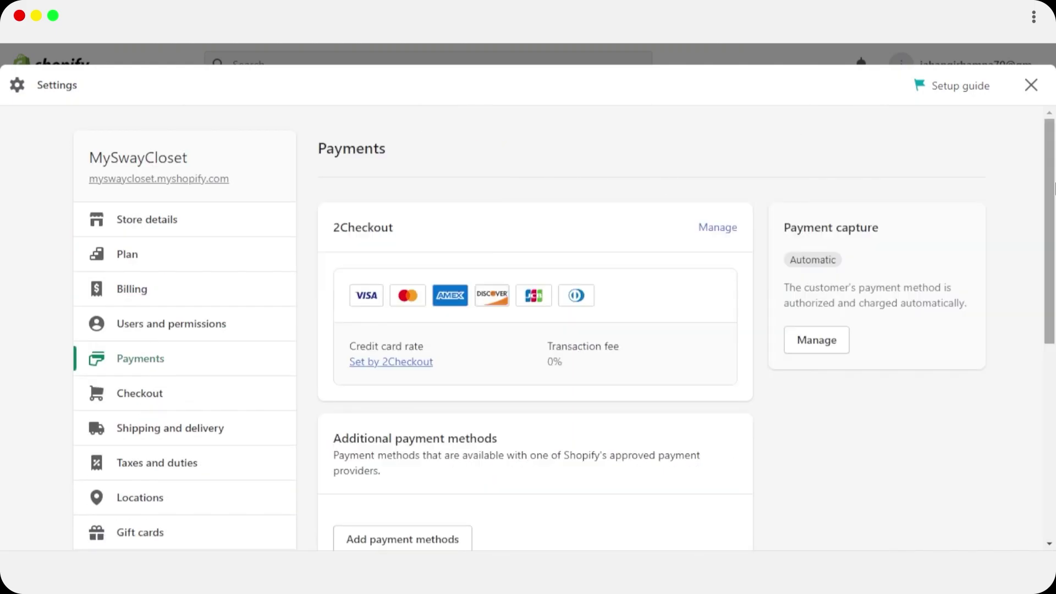
scroll(1055, 160, down, 7)
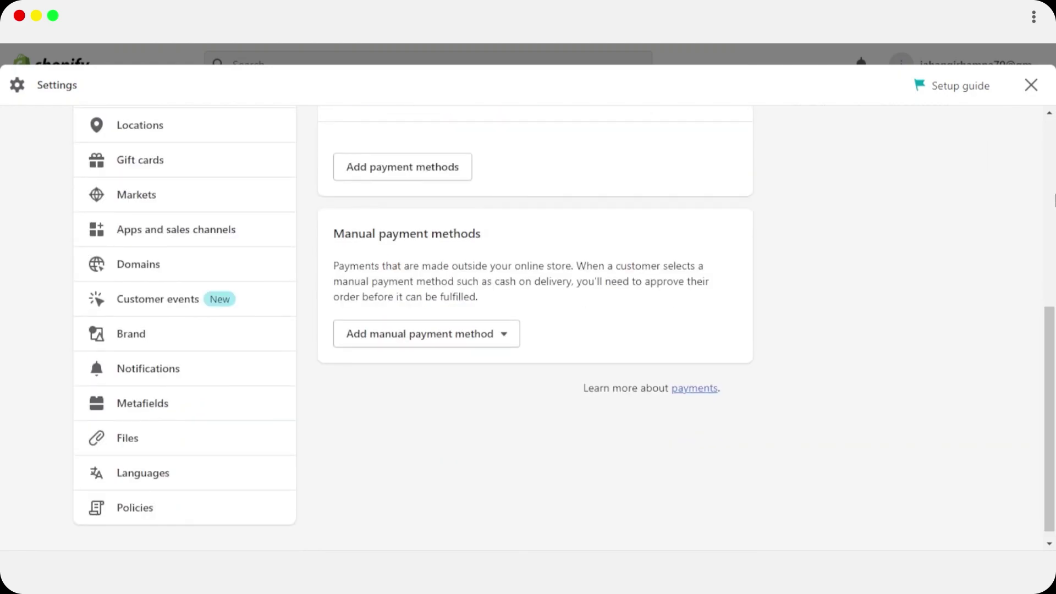
scroll(1055, 198, up, 6)
scroll(1055, 214, down, 1)
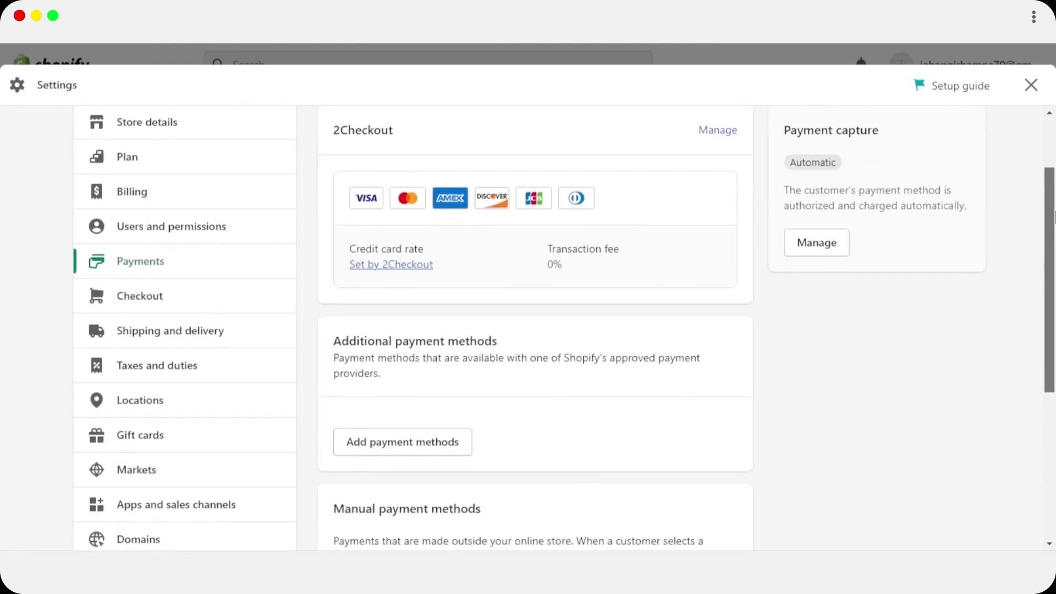
scroll(1055, 214, down, 3)
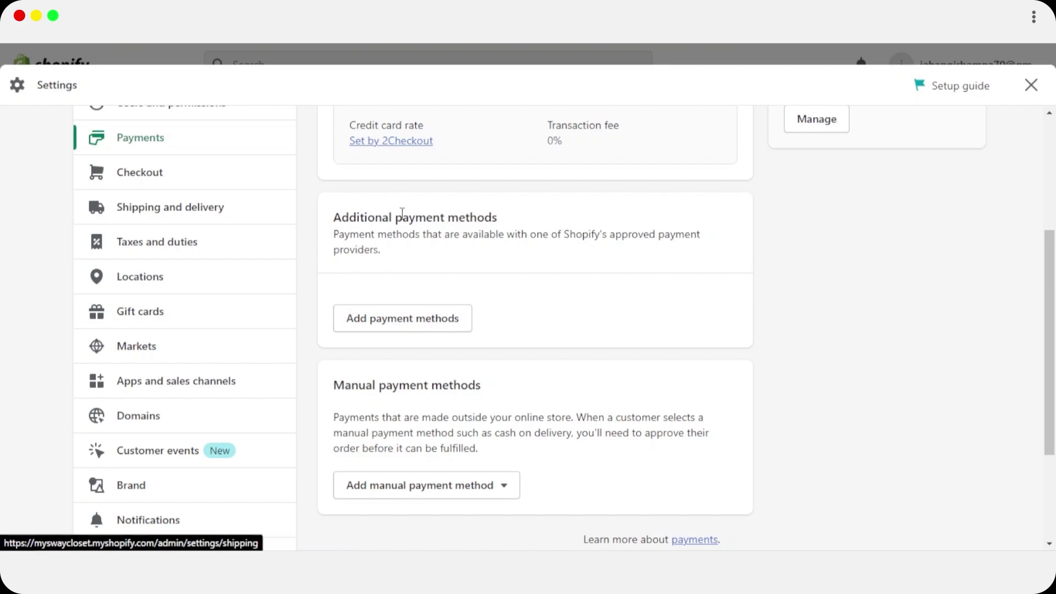
scroll(1055, 253, down, 3)
scroll(1054, 254, up, 7)
scroll(1055, 253, up, 2)
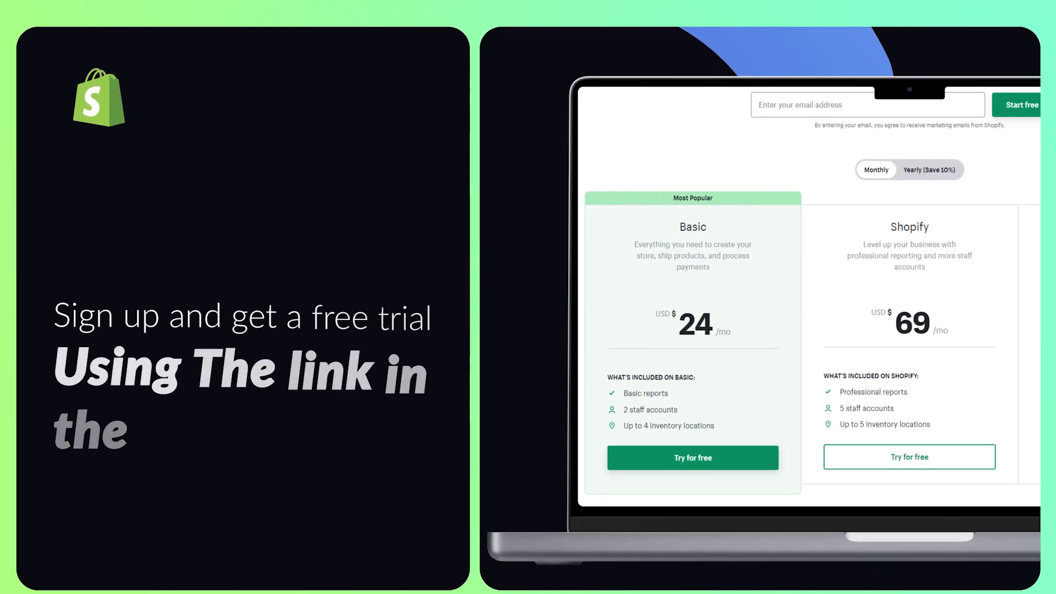